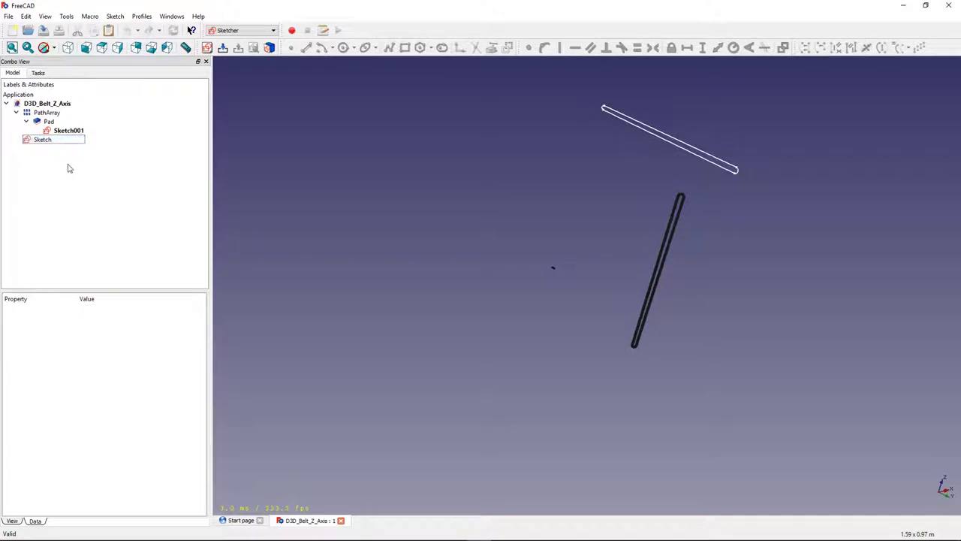
Open the belt path Sketch for editing and convert its upper long line to construction geometry
scroll(658, 143, up, 4)
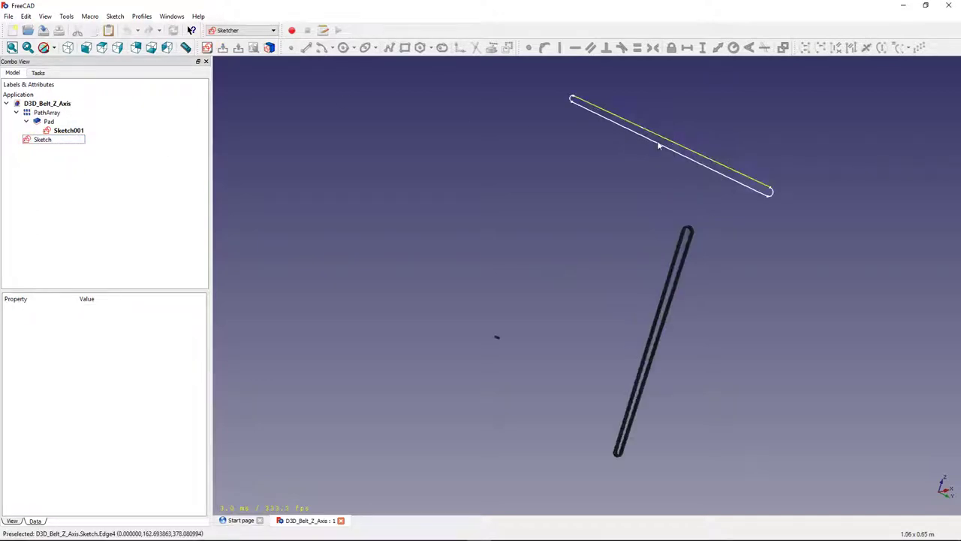
scroll(632, 159, up, 2)
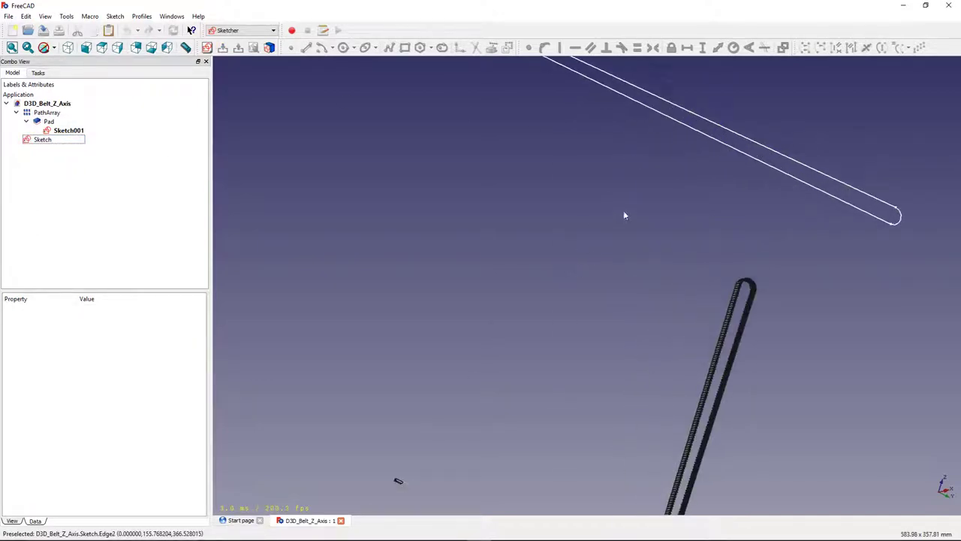
scroll(619, 221, down, 2)
click(47, 142)
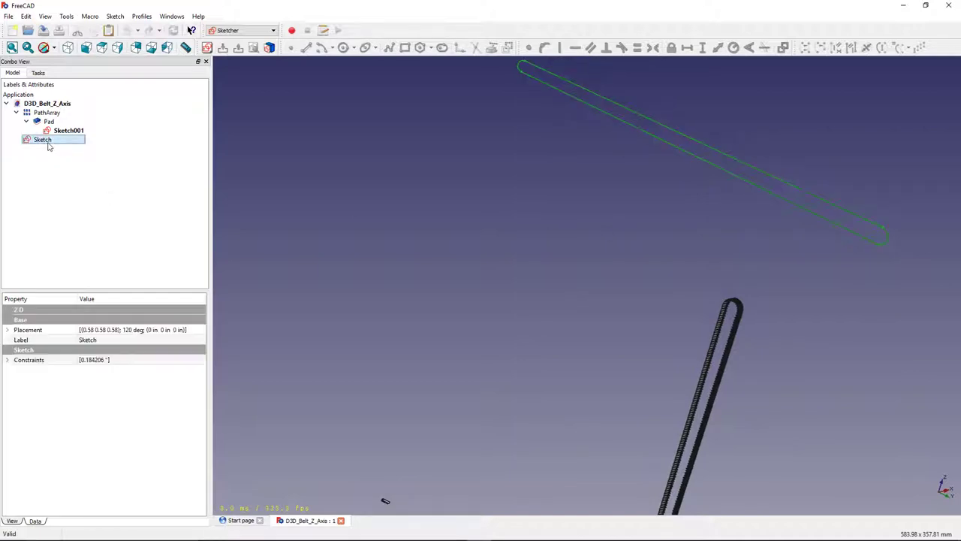
double_click(46, 142)
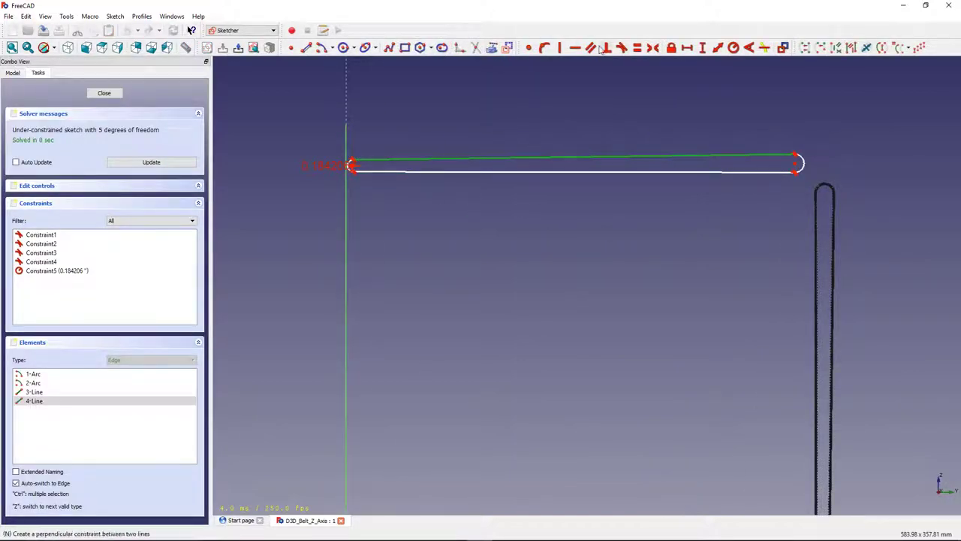
click(511, 48)
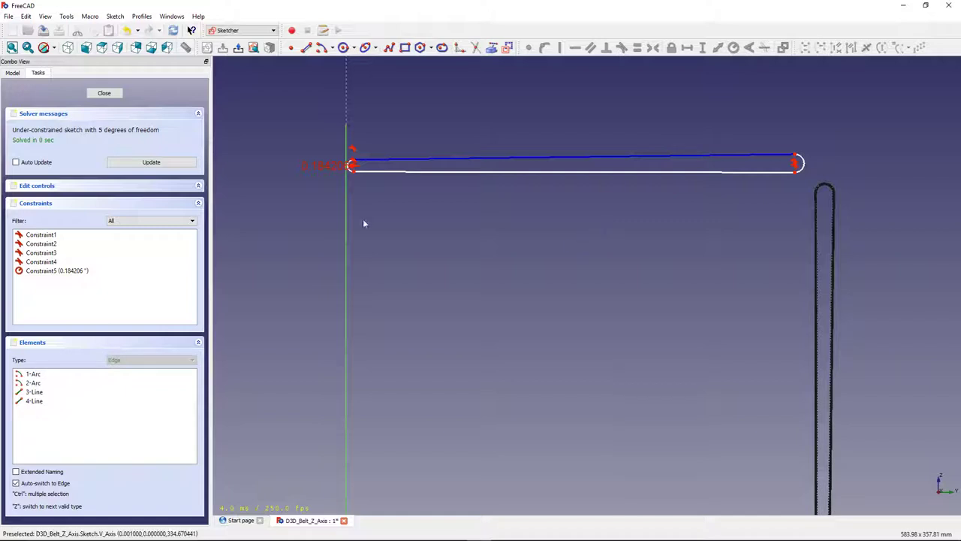
Enable Auto Update for the sketch solver and leave the sketch
click(16, 162)
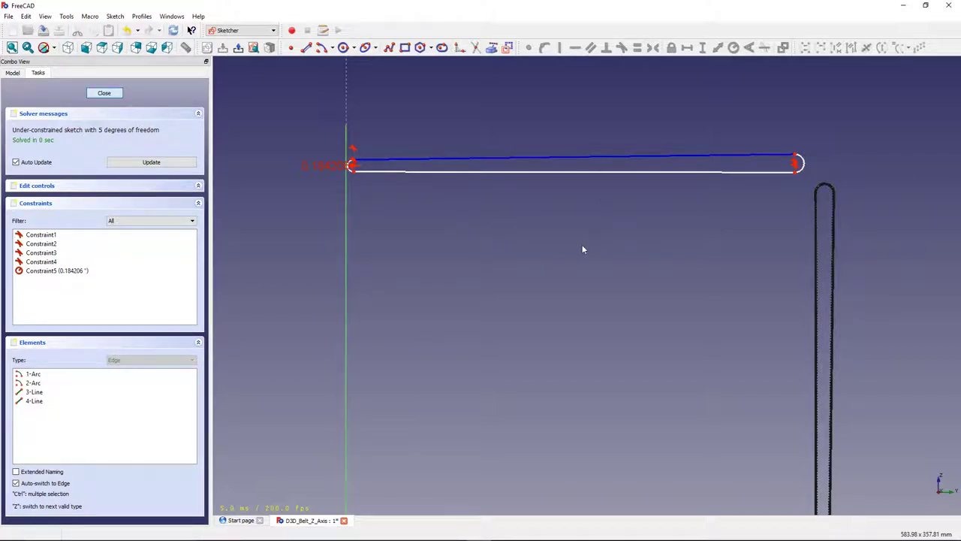
key(Escape)
Examine the belt path array's curved upper end and the tooth profile along its straight run
middle_drag(611, 271, 567, 224)
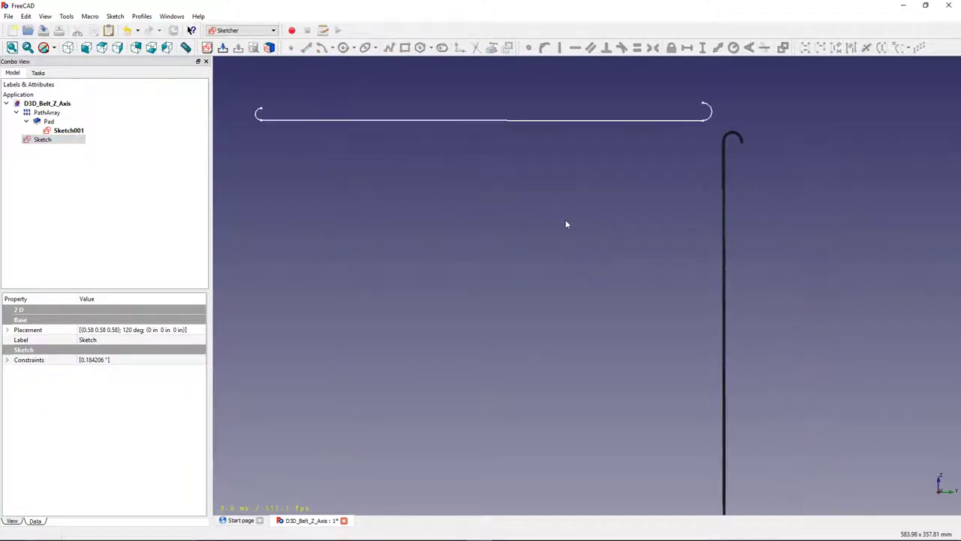
scroll(736, 141, up, 8)
middle_drag(735, 197, 739, 251)
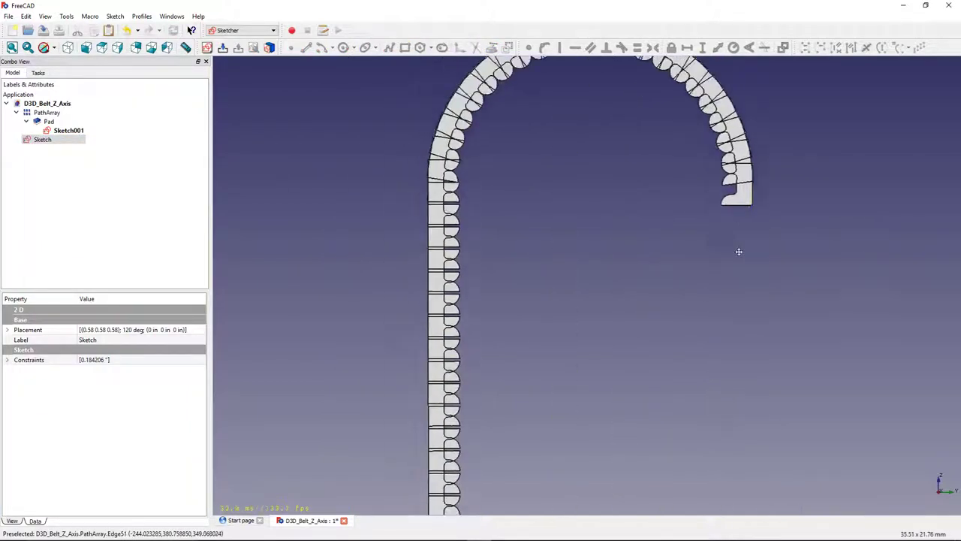
scroll(751, 301, down, 4)
scroll(711, 230, up, 4)
scroll(680, 258, down, 4)
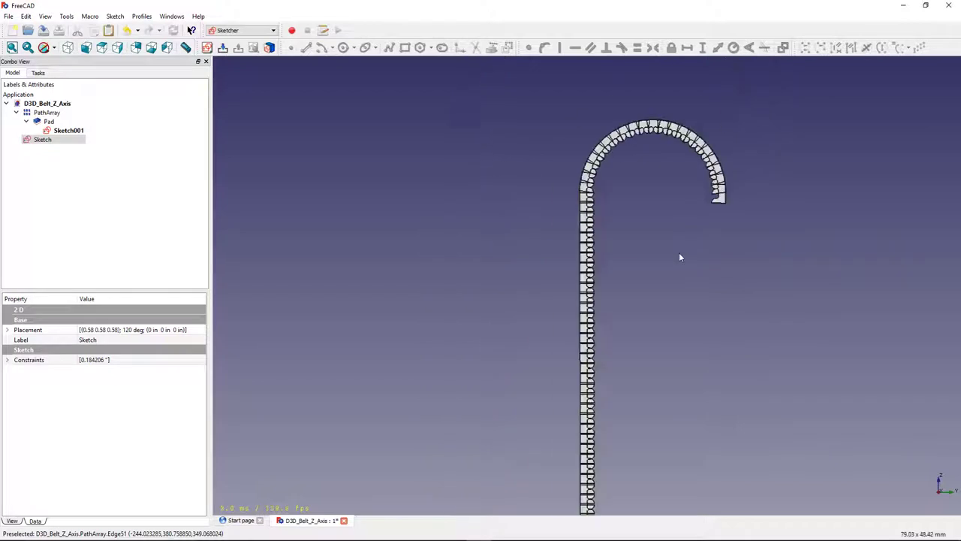
scroll(680, 258, down, 3)
scroll(537, 315, up, 6)
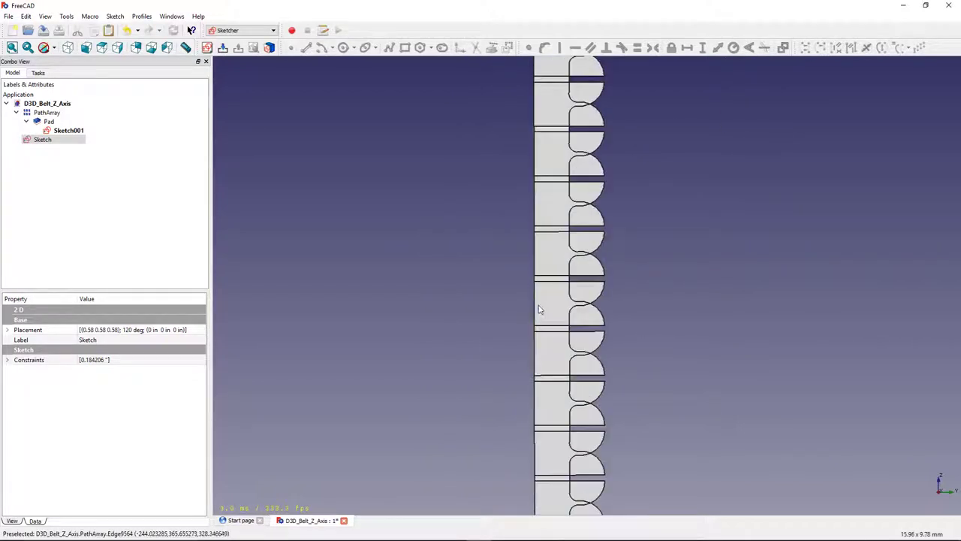
scroll(539, 309, up, 3)
mouse_move(671, 275)
middle_down()
mouse_move(675, 281)
mouse_move(682, 238)
mouse_move(692, 275)
mouse_move(536, 236)
mouse_move(665, 286)
mouse_move(637, 283)
mouse_move(592, 326)
middle_up()
click(596, 283)
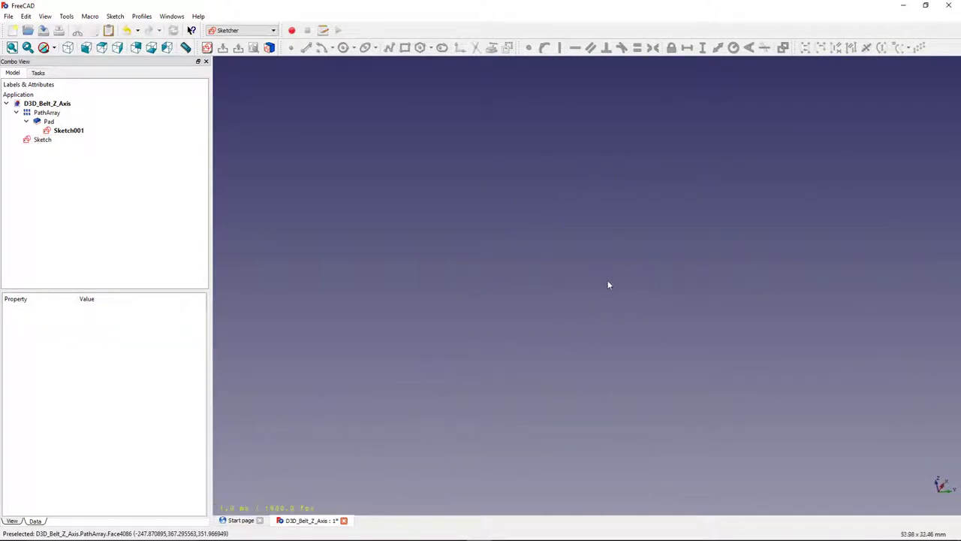
Inspect the belt teeth in an angled 3D view around the hooked end and along the straight section
scroll(589, 332, down, 5)
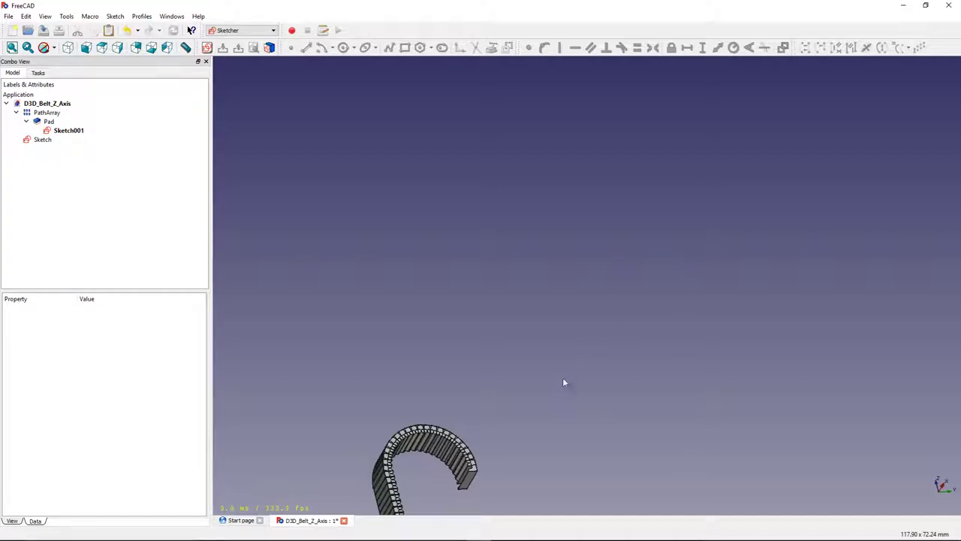
middle_drag(563, 383, 622, 225)
scroll(518, 277, up, 5)
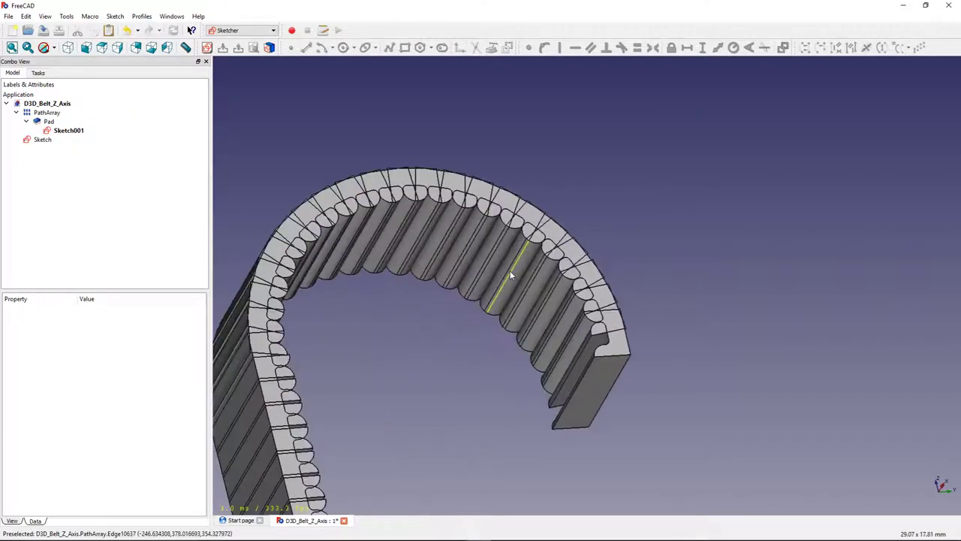
scroll(511, 276, up, 2)
scroll(728, 247, down, 1)
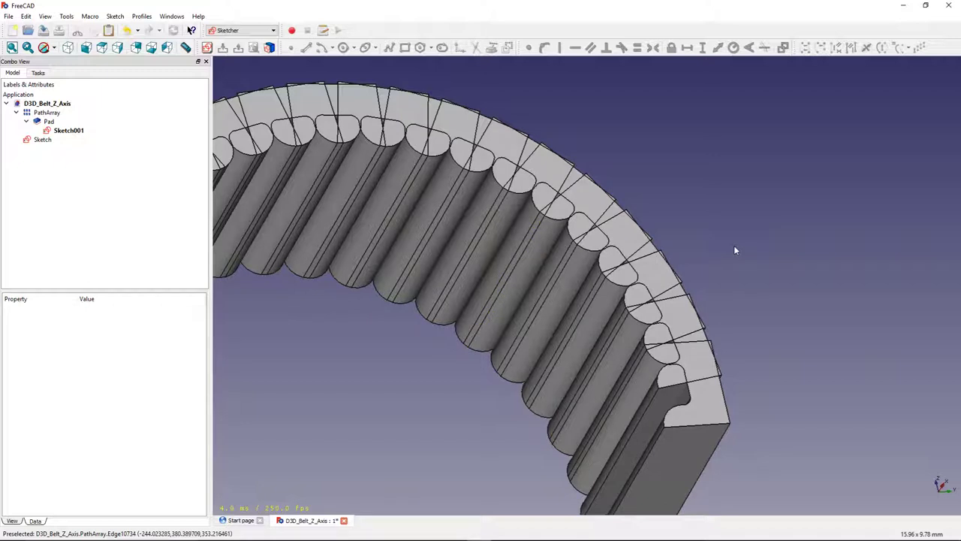
scroll(733, 245, down, 3)
scroll(689, 254, down, 4)
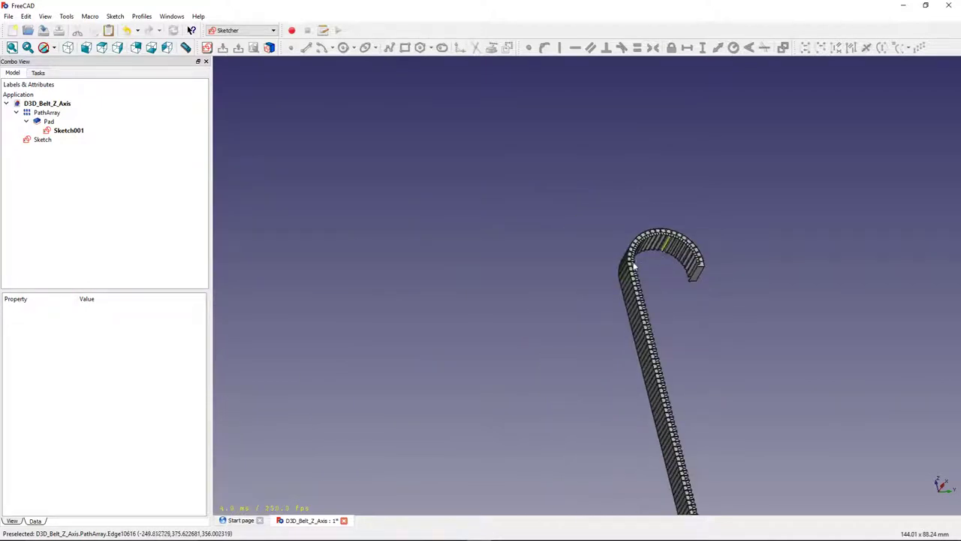
scroll(659, 337, up, 7)
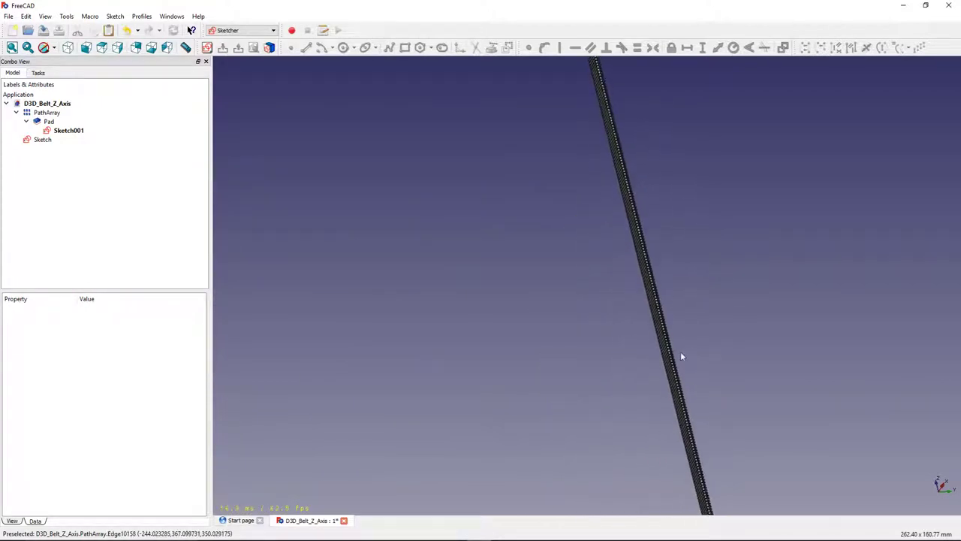
scroll(715, 326, up, 3)
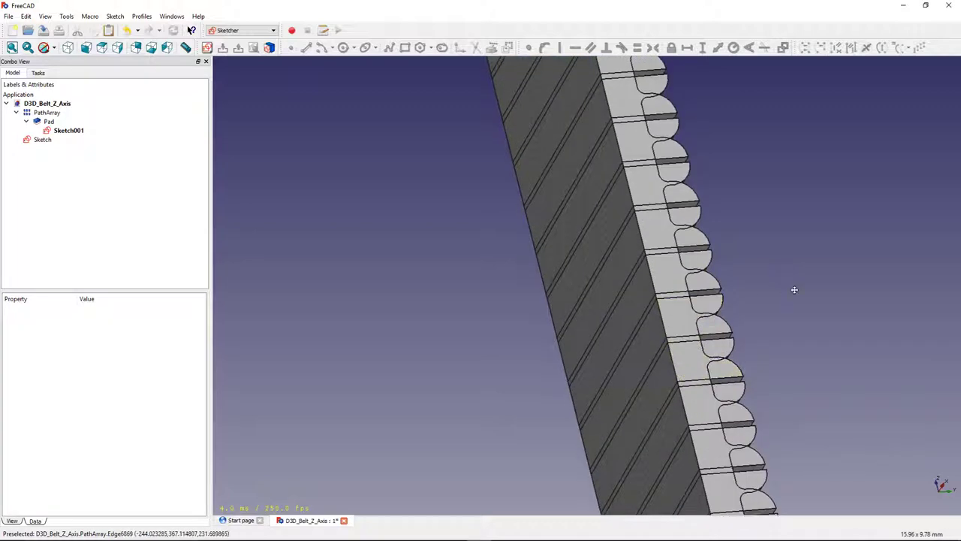
scroll(625, 298, up, 8)
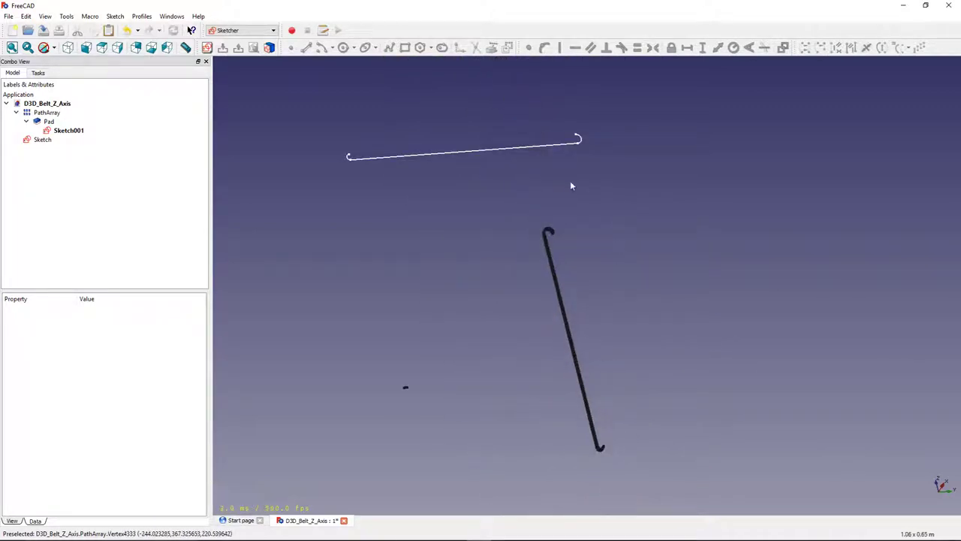
Inspect the shape of the path sketch above the belt, including its two end arcs
scroll(575, 203, up, 5)
scroll(500, 216, up, 3)
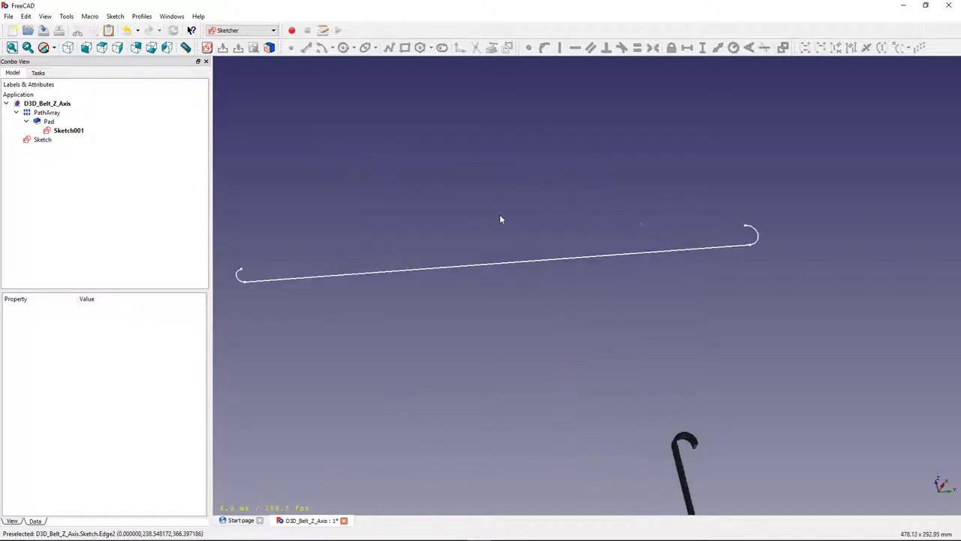
scroll(499, 212, down, 1)
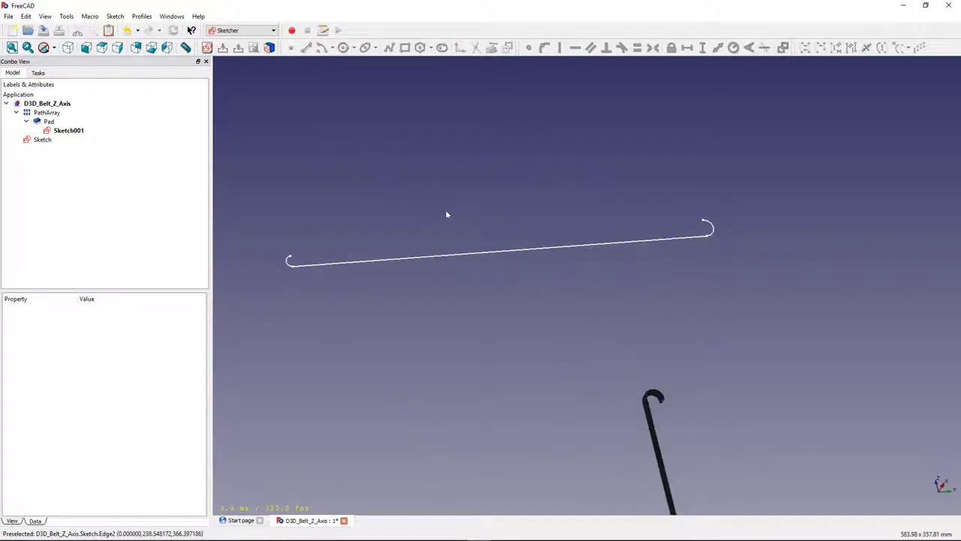
scroll(443, 218, up, 2)
scroll(466, 214, down, 2)
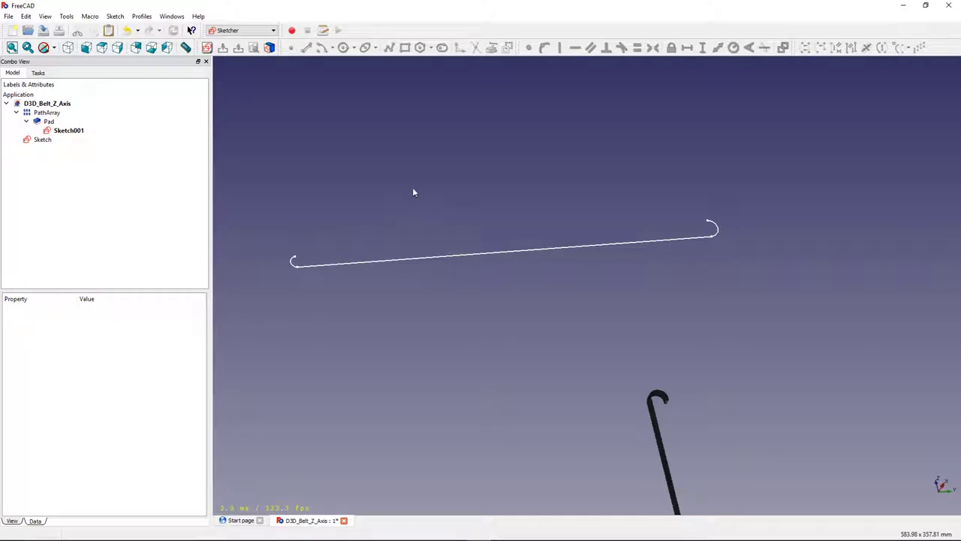
mouse_move(414, 191)
middle_down()
mouse_move(423, 213)
mouse_move(407, 206)
middle_up()
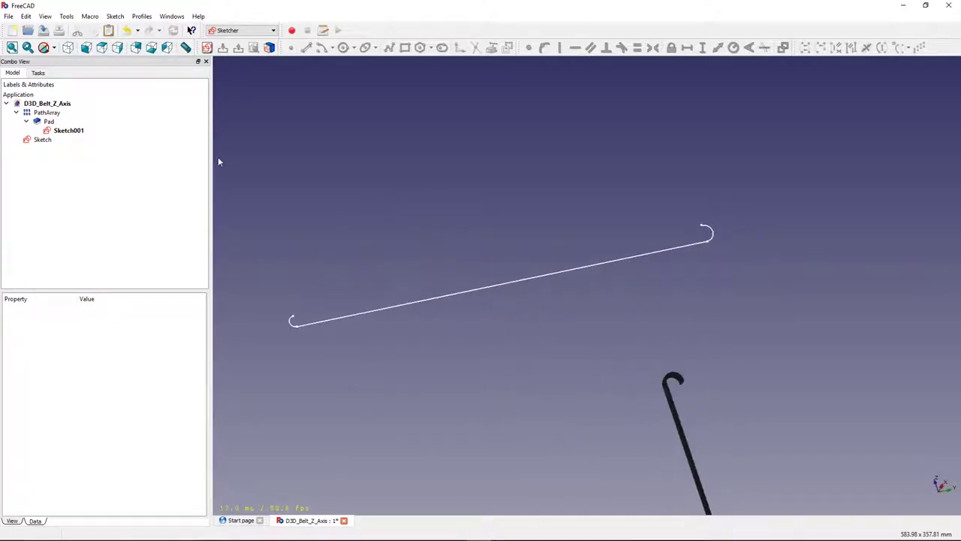
Reopen the belt path Sketch and switch its upper long line back to normal geometry
double_click(42, 140)
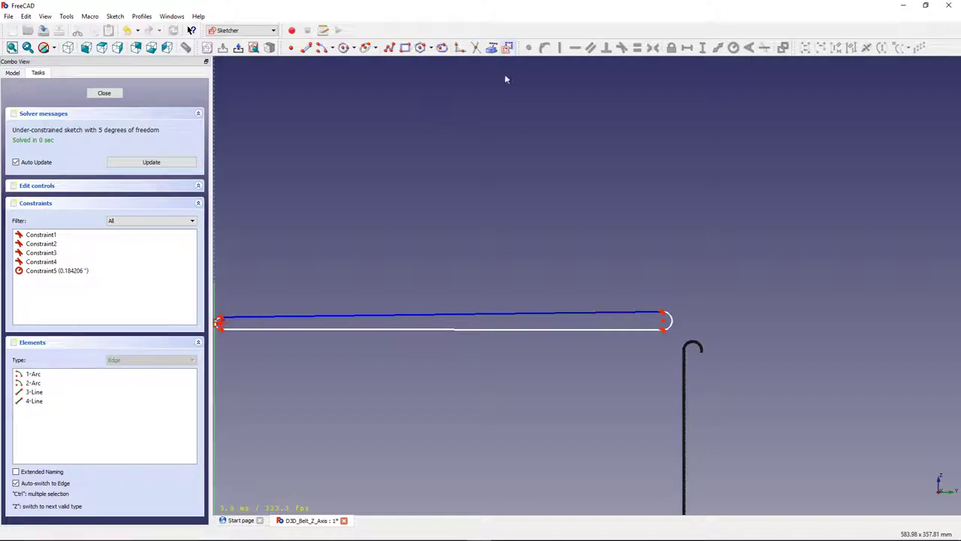
click(536, 316)
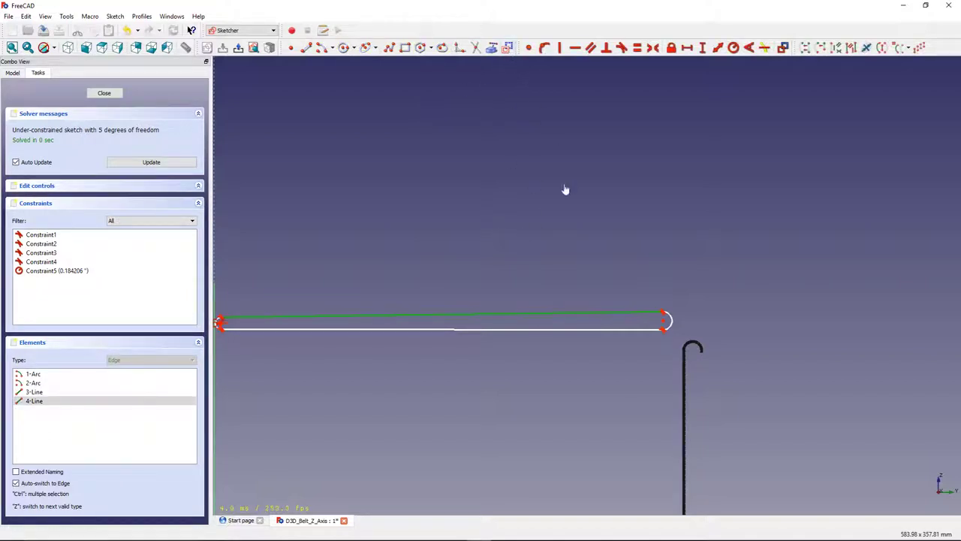
key(c)
key(m)
click(510, 315)
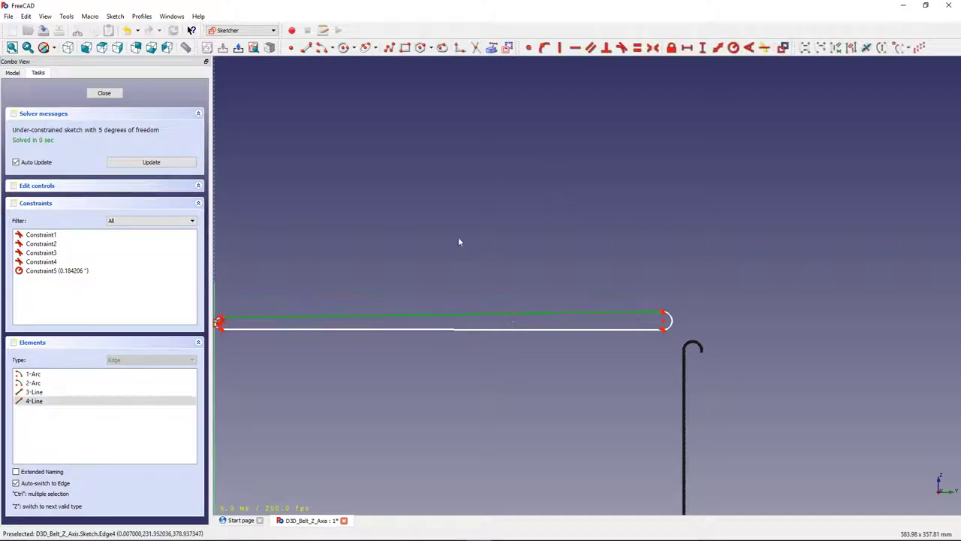
middle_drag(458, 240, 620, 193)
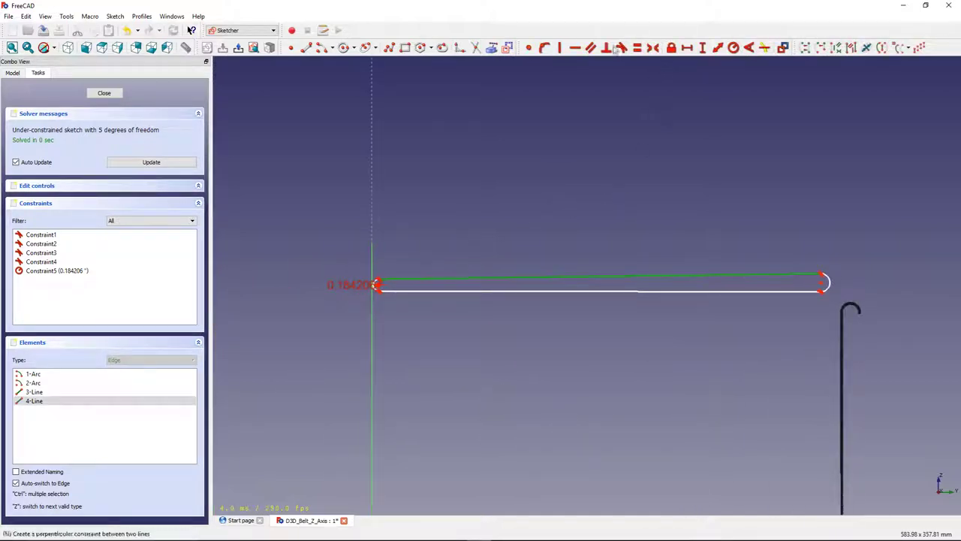
click(508, 47)
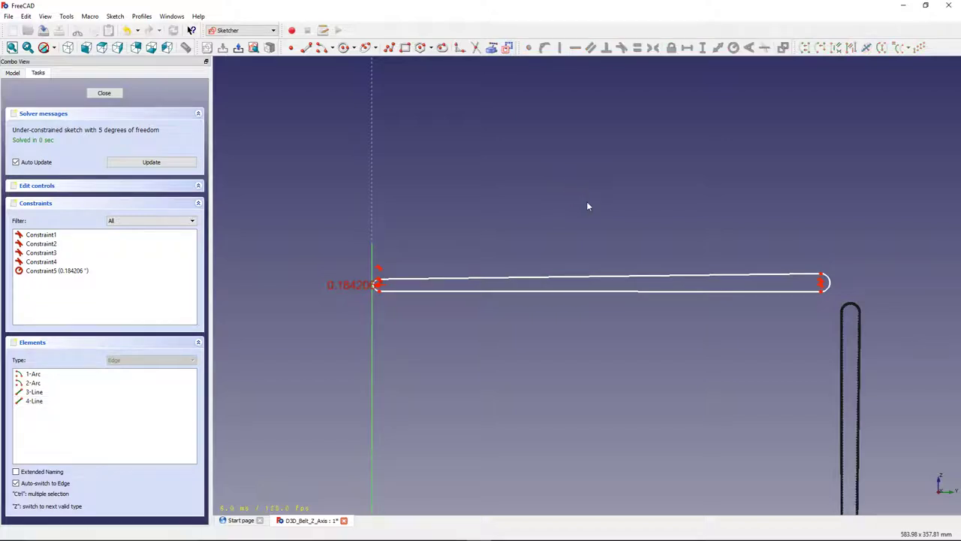
Convert the small end arc beside the vertical axis to construction geometry
scroll(371, 294, up, 2)
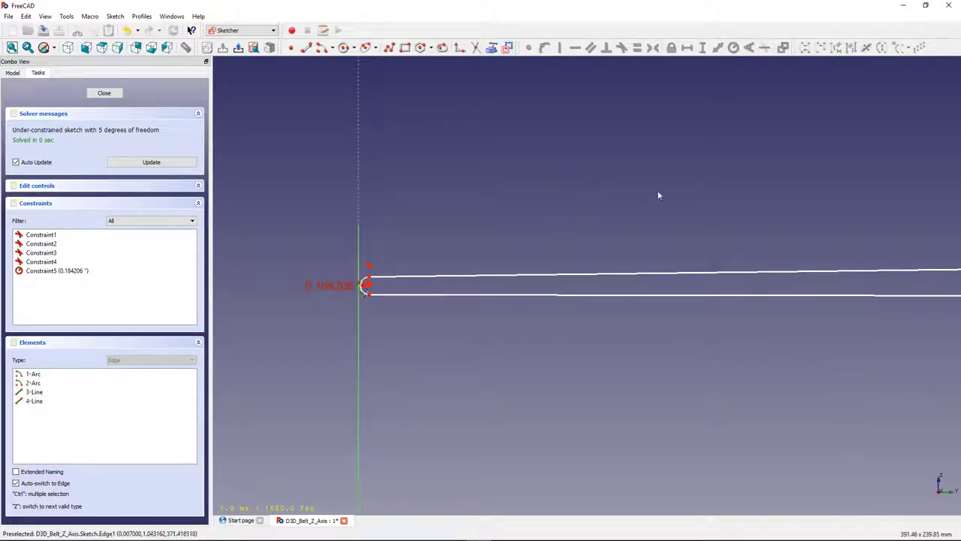
mouse_move(657, 192)
middle_down()
mouse_move(500, 197)
mouse_move(623, 194)
middle_up()
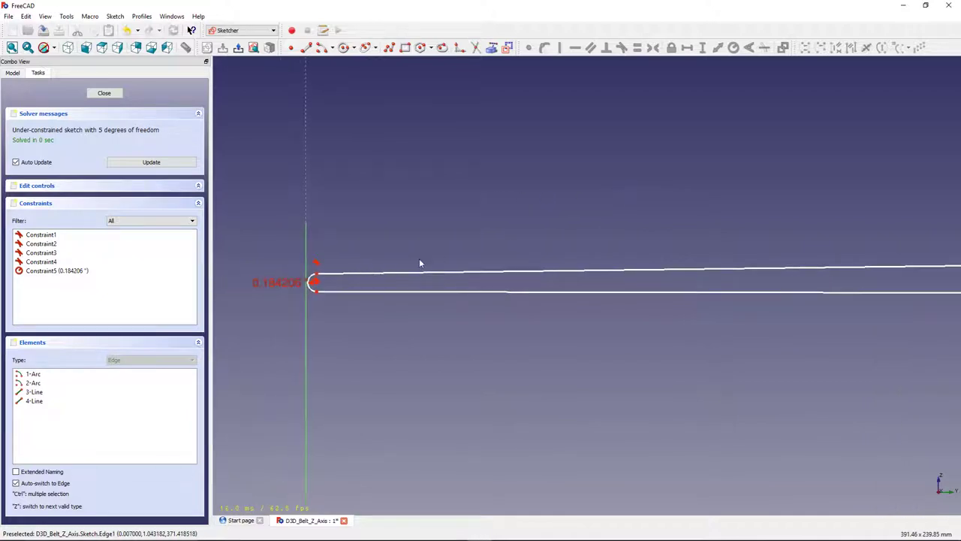
scroll(420, 263, up, 2)
scroll(328, 274, up, 1)
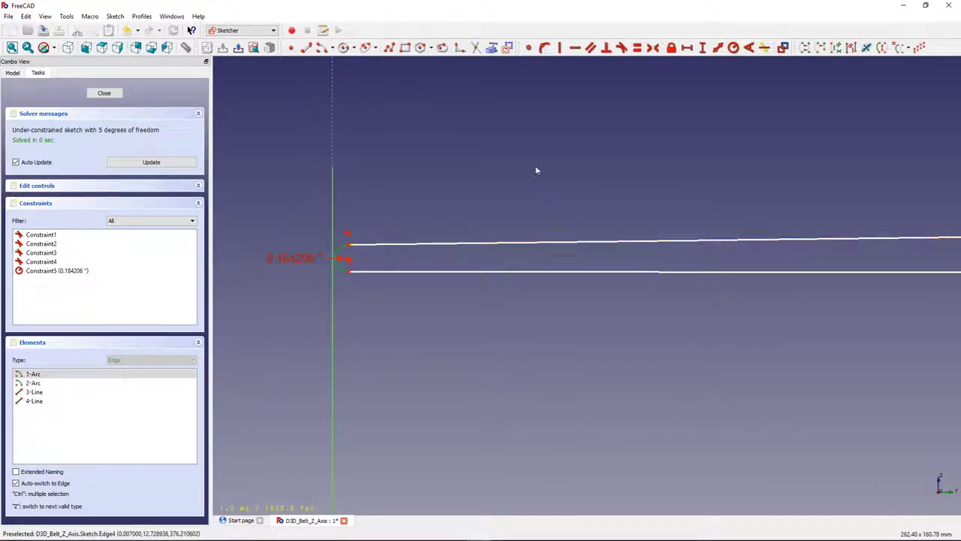
click(508, 48)
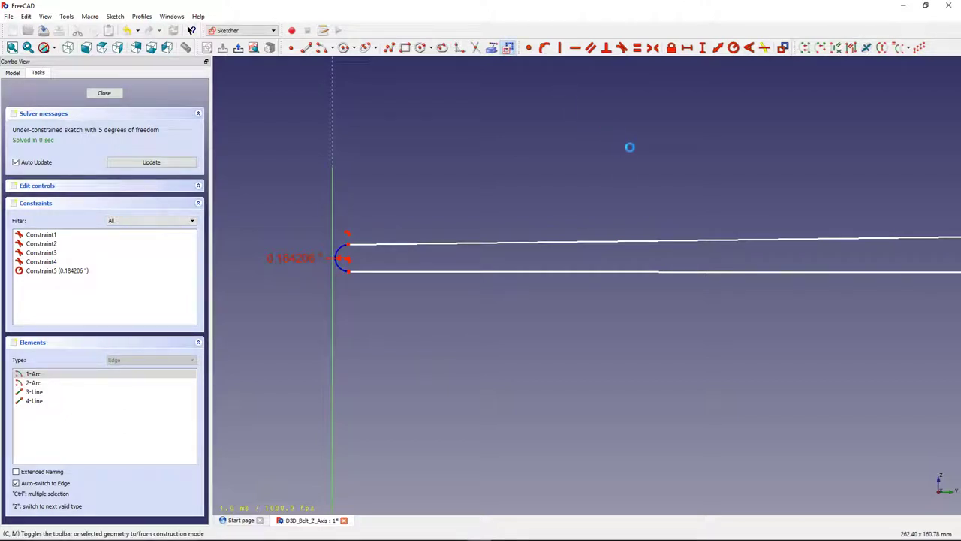
Examine the path sketch along its full length, from the construction arc to the opposite end arc and its lower long line
scroll(668, 170, down, 1)
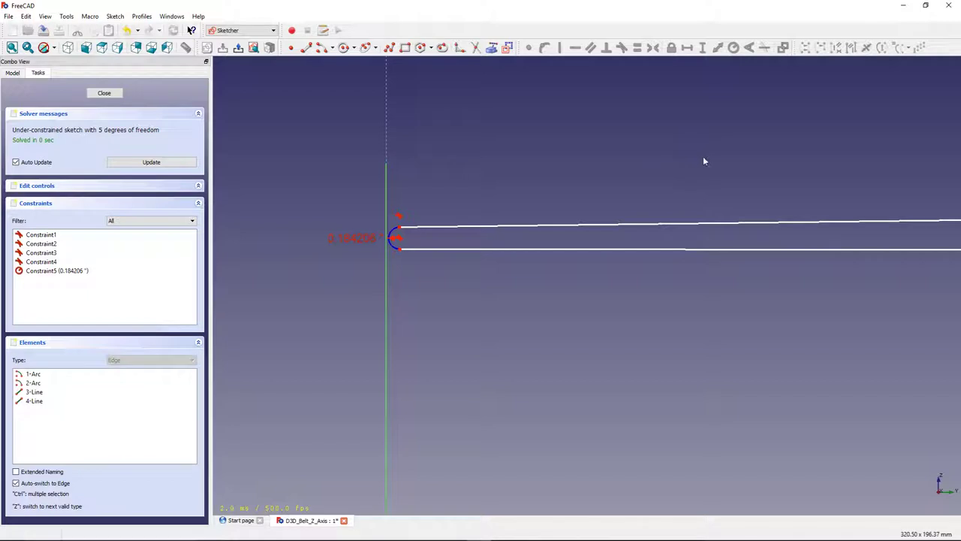
middle_drag(700, 157, 443, 153)
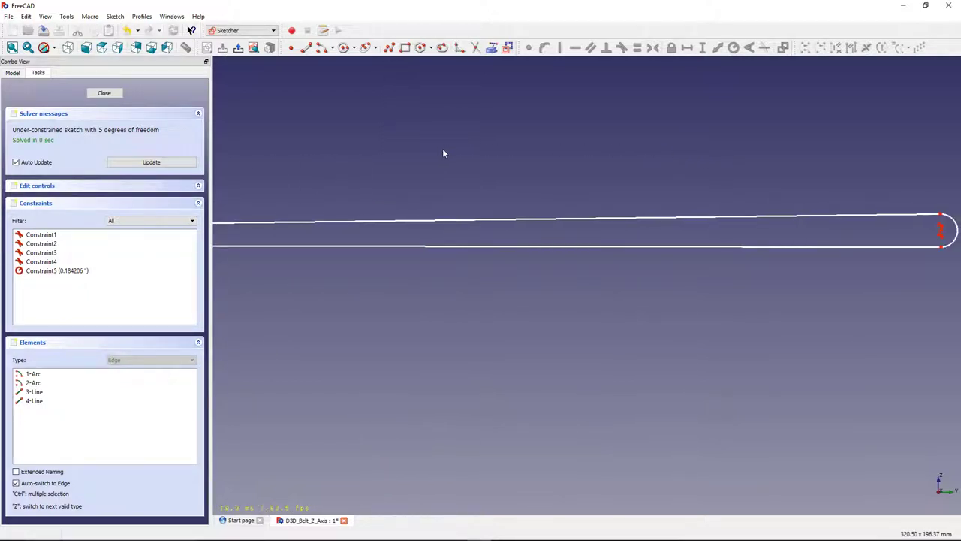
middle_drag(516, 162, 665, 143)
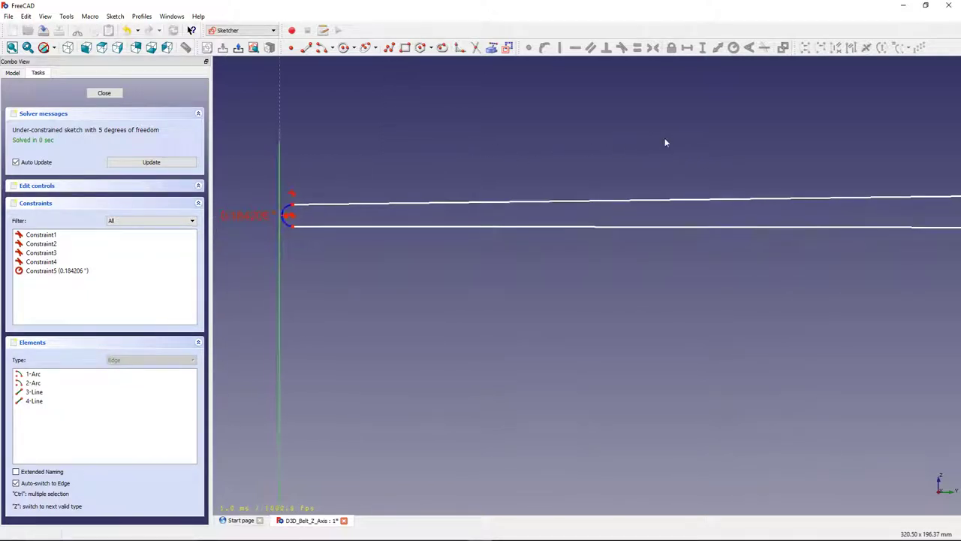
click(379, 226)
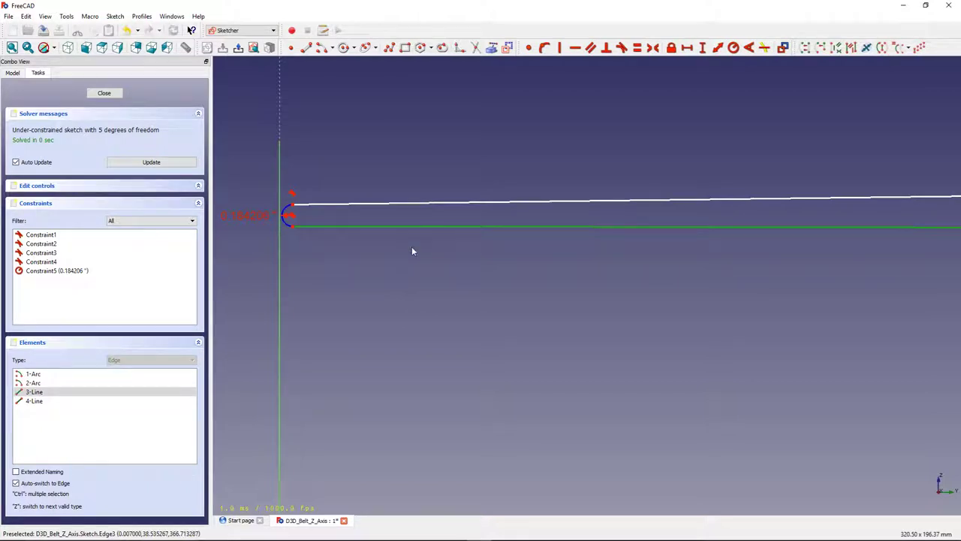
scroll(428, 240, down, 2)
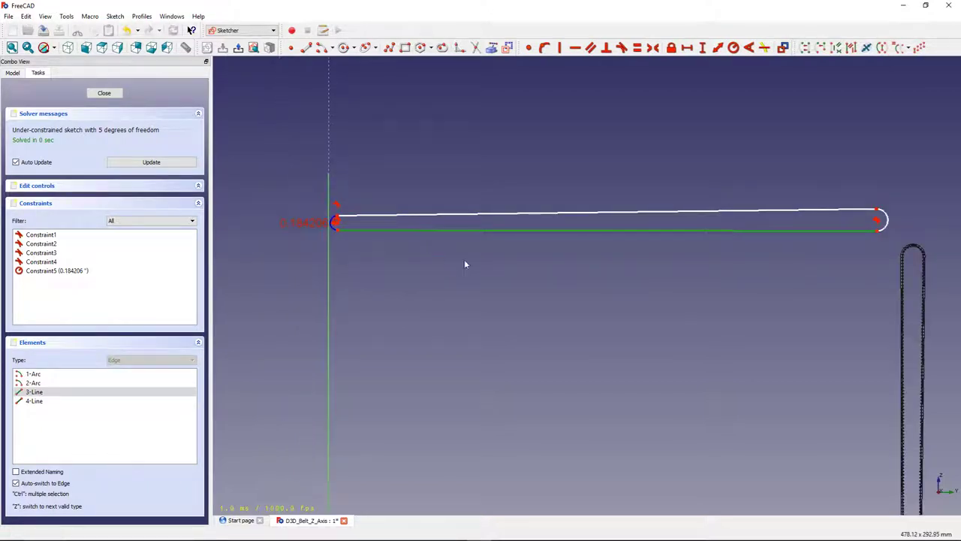
mouse_move(623, 285)
middle_down()
mouse_move(547, 278)
mouse_move(603, 276)
middle_up()
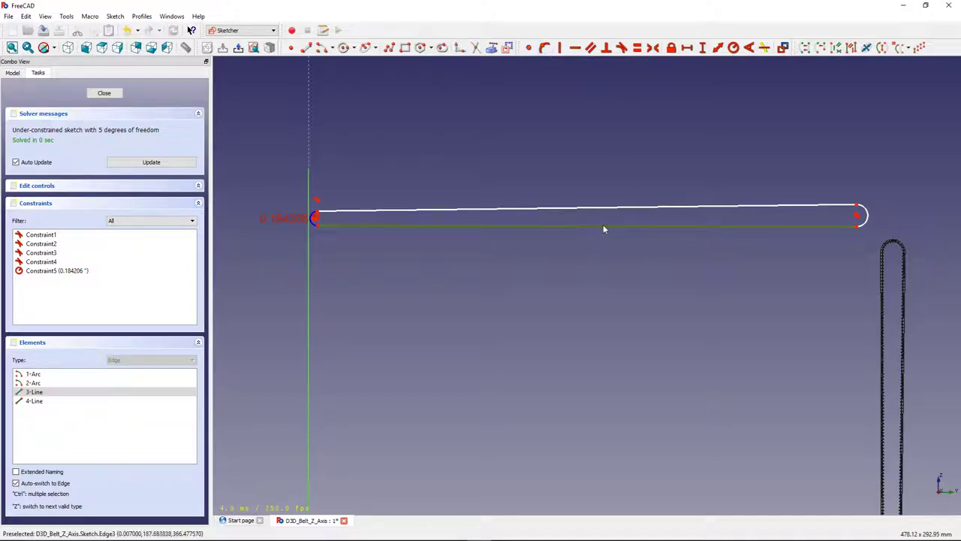
click(626, 224)
click(199, 16)
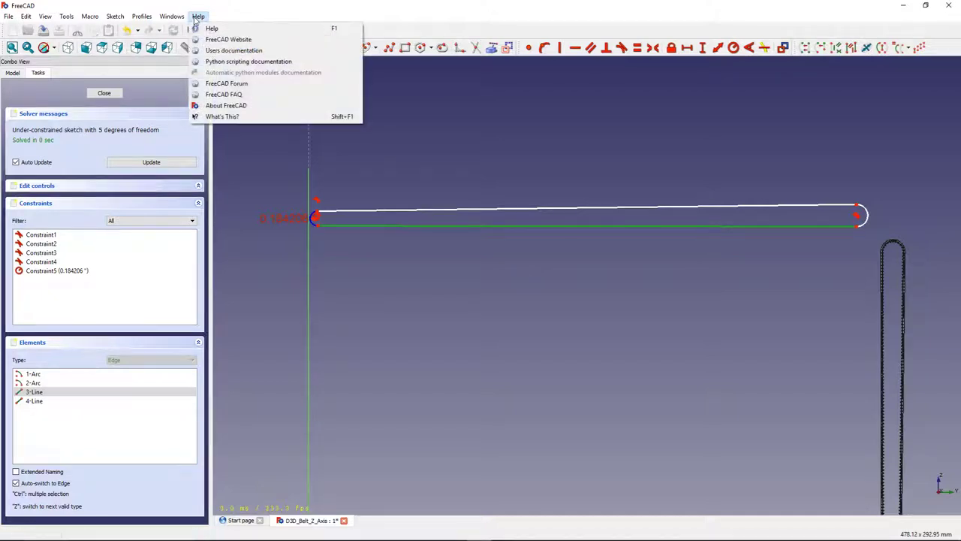
click(322, 5)
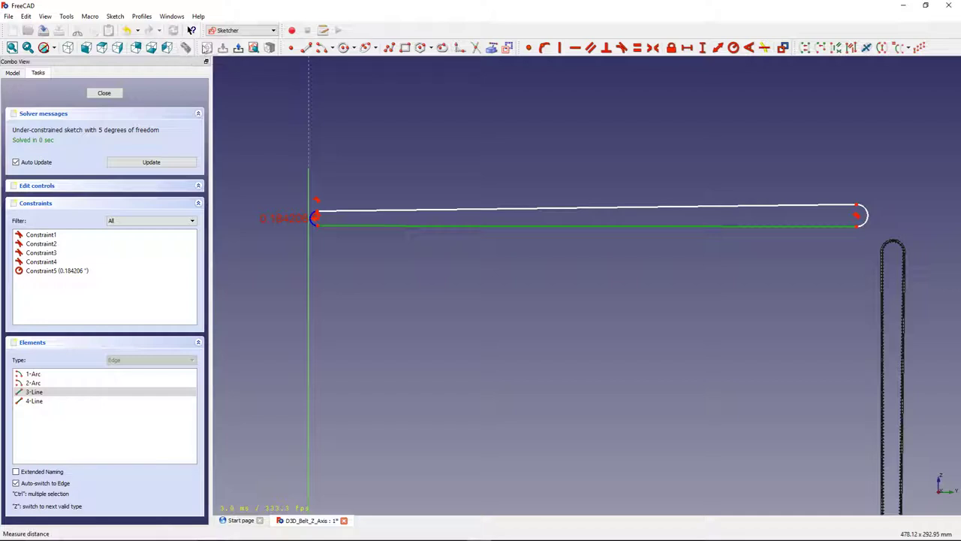
click(565, 224)
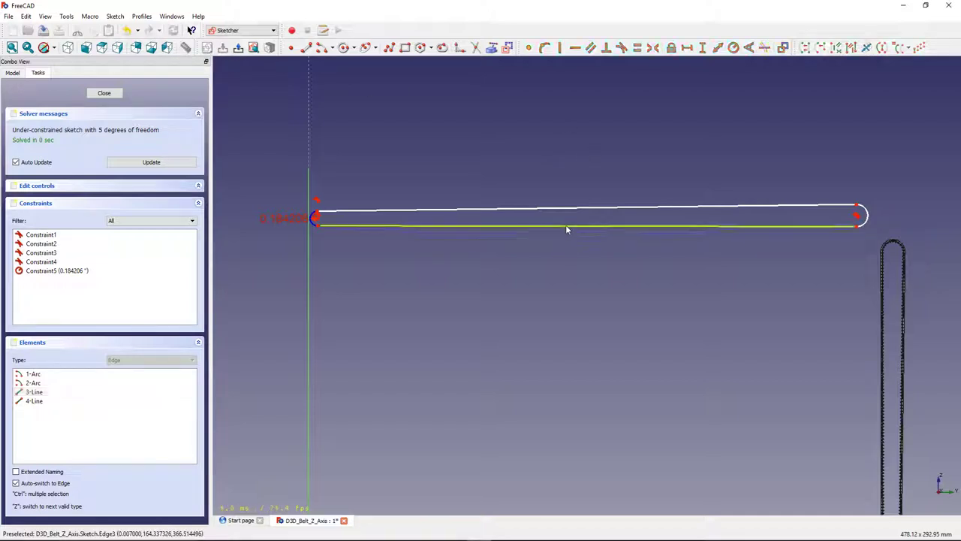
drag(578, 328, 552, 244)
Inspect the generated belt's lower end and teeth near the horizontal axis, and compare the whole belt with its path sketch
scroll(545, 272, down, 5)
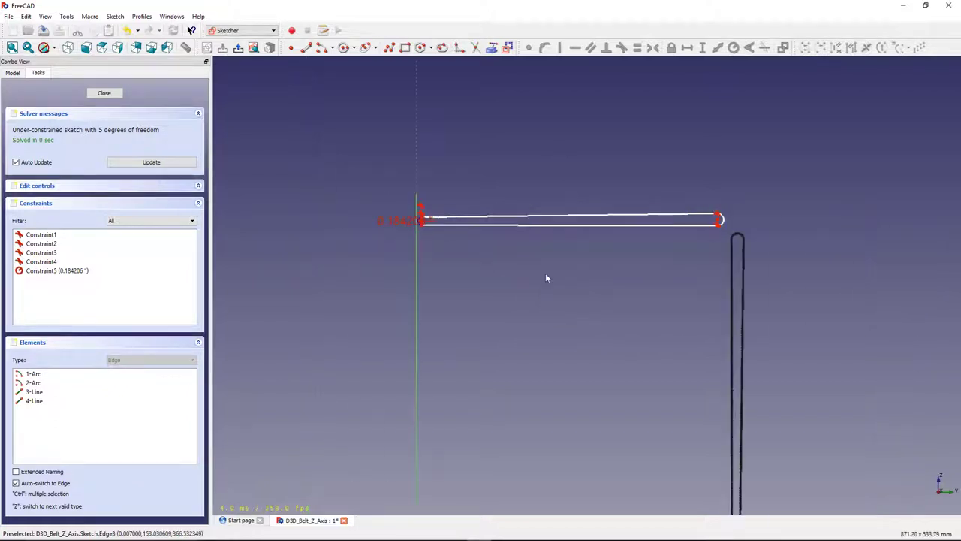
scroll(584, 446, up, 6)
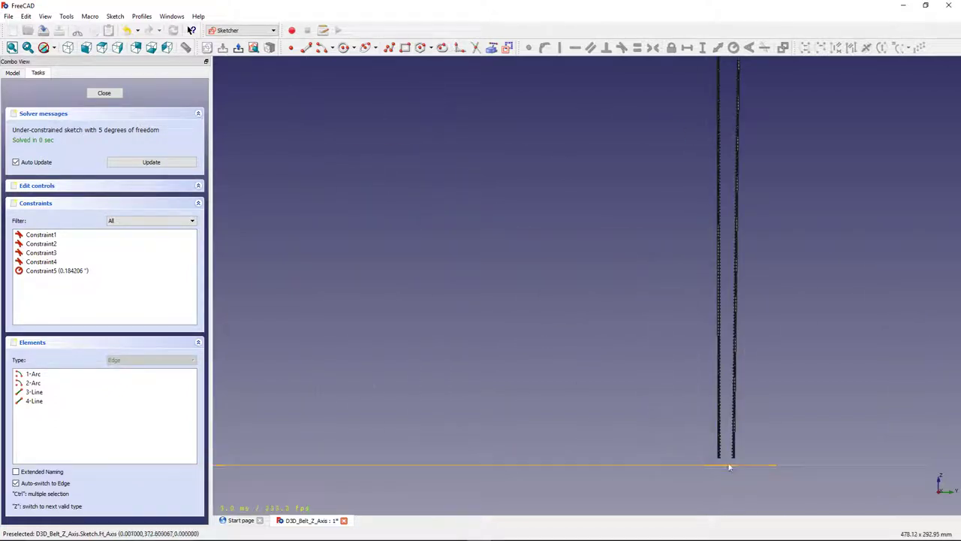
scroll(726, 462, up, 5)
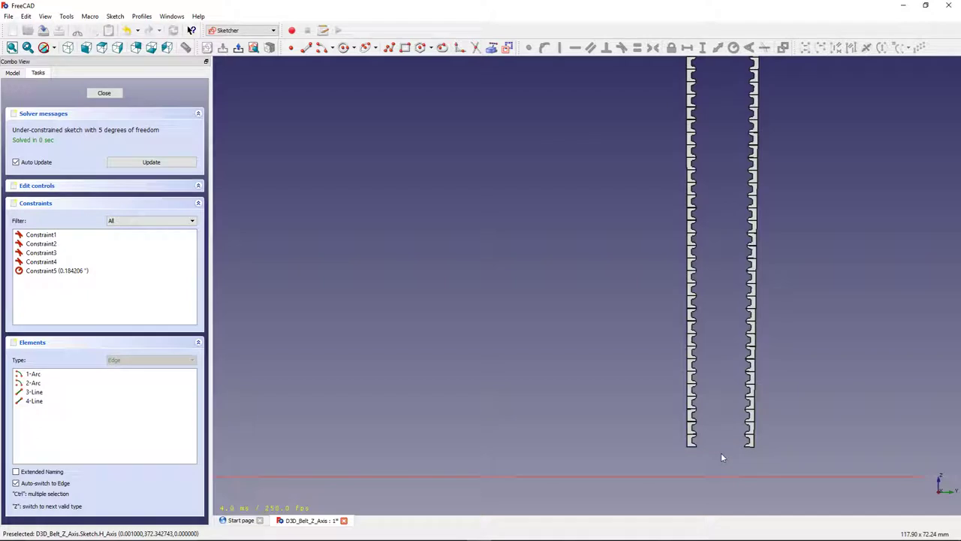
scroll(722, 456, up, 6)
scroll(689, 438, down, 10)
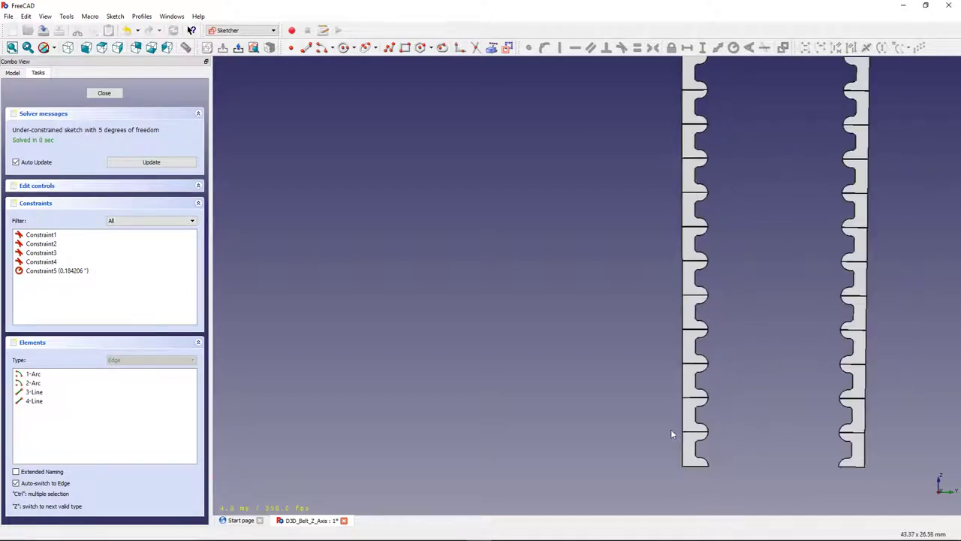
scroll(447, 252, down, 4)
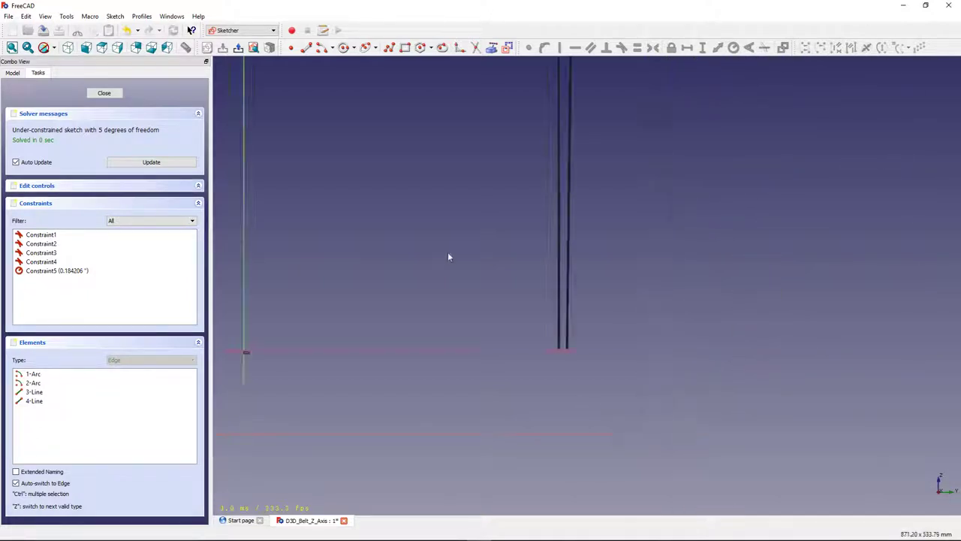
scroll(527, 280, up, 3)
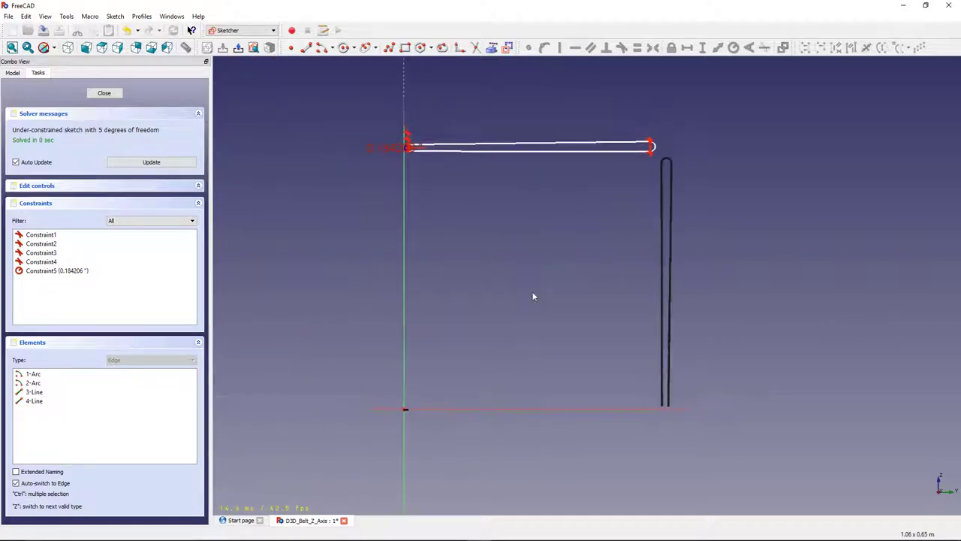
scroll(589, 323, down, 1)
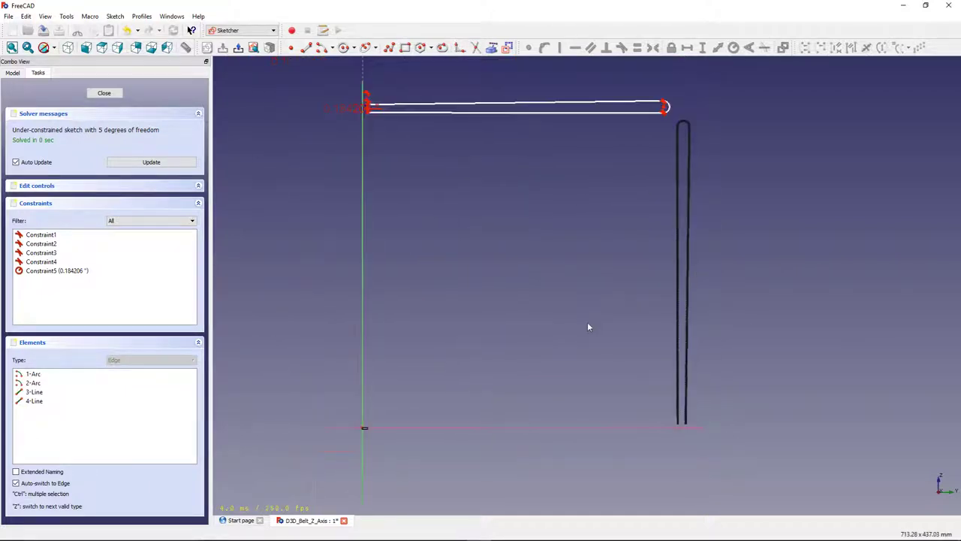
scroll(623, 391, up, 4)
scroll(652, 385, down, 5)
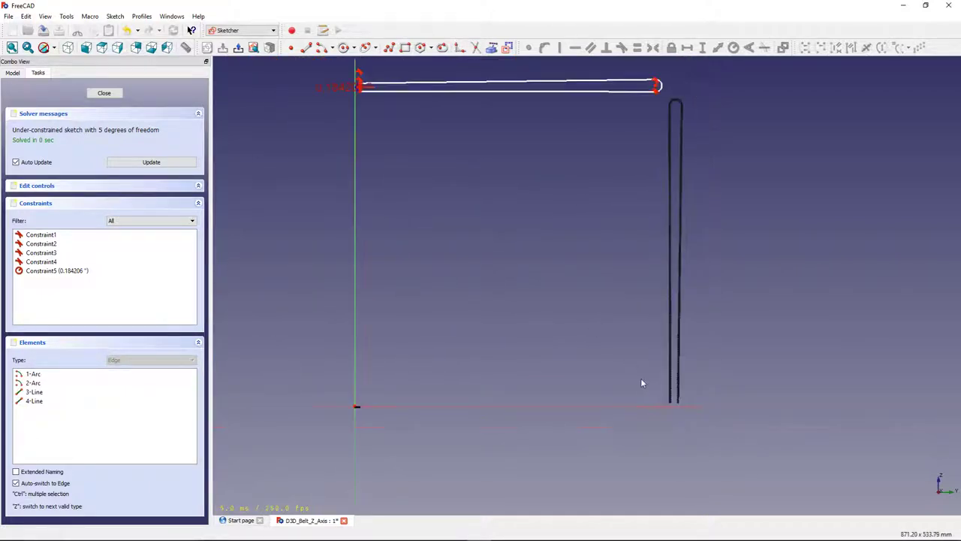
Convert the path sketch's lower long line to construction geometry
scroll(528, 235, up, 4)
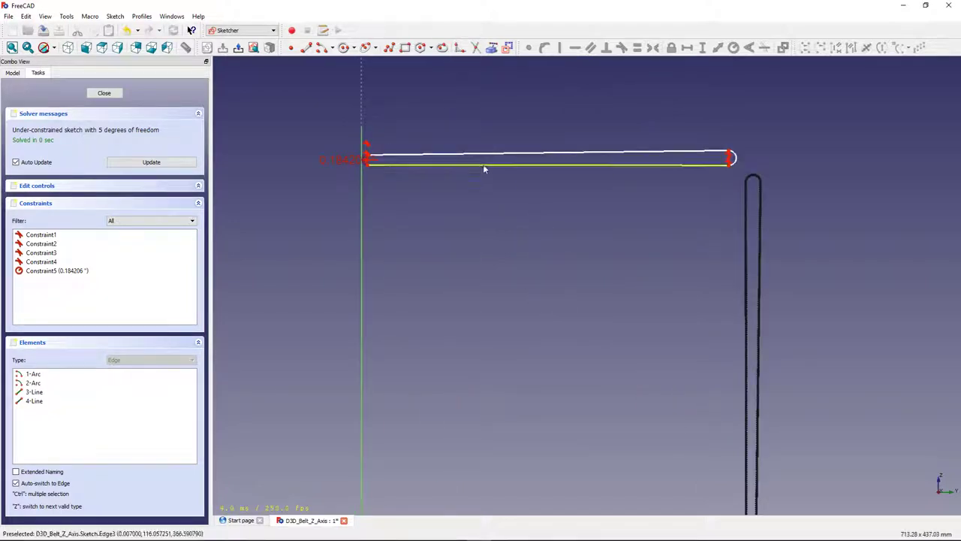
click(483, 165)
click(507, 47)
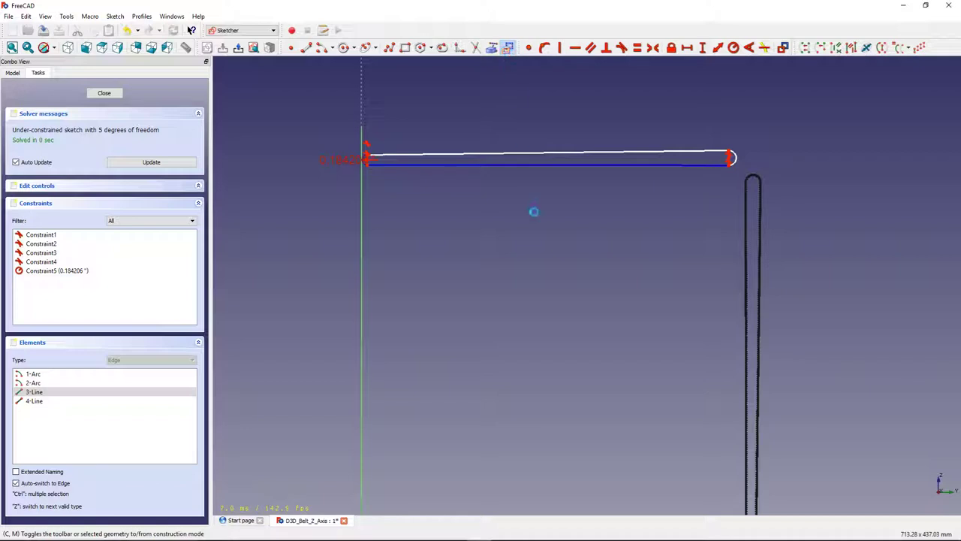
click(533, 212)
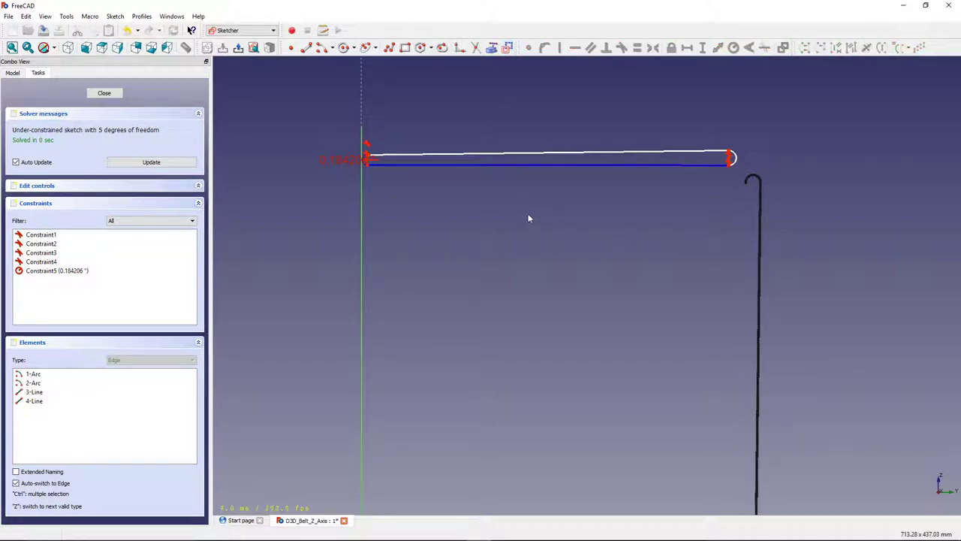
Compare the path sketch with the regenerated belt and finish editing the sketch
scroll(562, 249, up, 3)
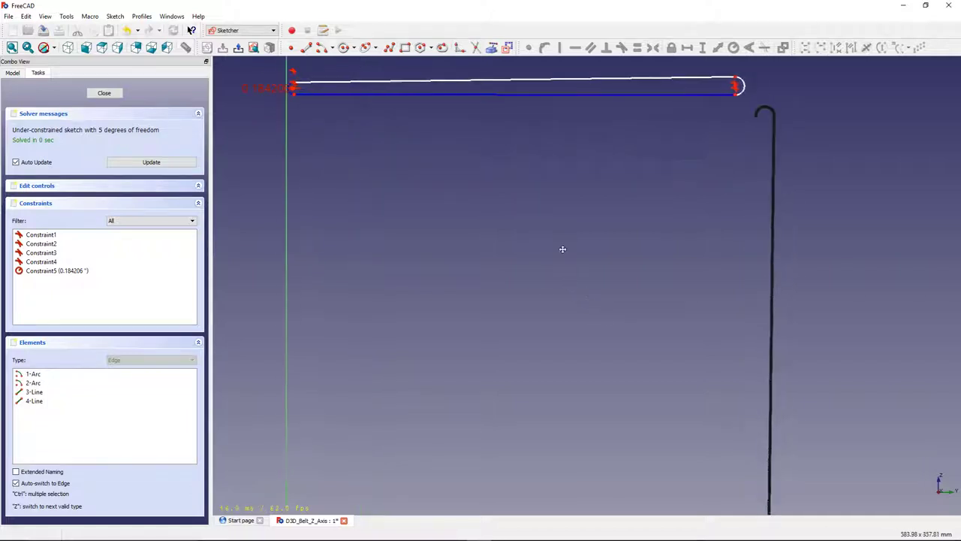
mouse_move(548, 271)
middle_down()
mouse_move(547, 317)
mouse_move(611, 310)
mouse_move(608, 335)
mouse_move(526, 208)
mouse_move(532, 174)
mouse_move(484, 305)
mouse_move(500, 315)
mouse_move(597, 317)
mouse_move(599, 342)
middle_up()
mouse_move(497, 235)
middle_down()
mouse_move(540, 260)
mouse_move(560, 307)
middle_up()
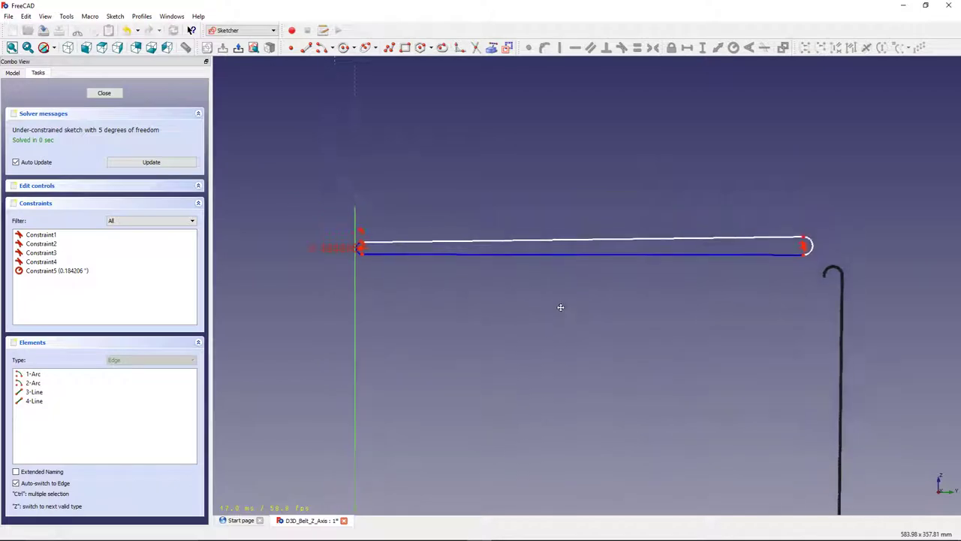
scroll(579, 273, up, 1)
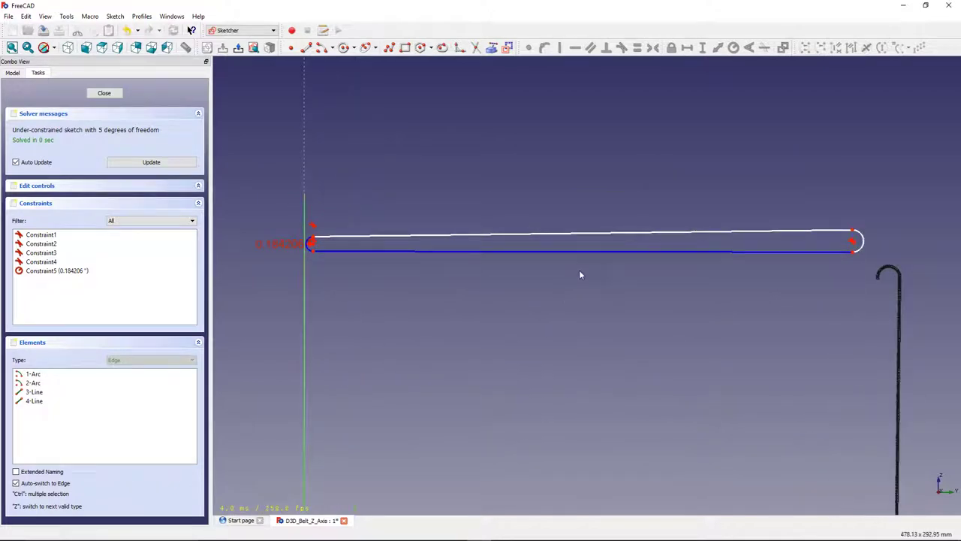
scroll(569, 303, down, 2)
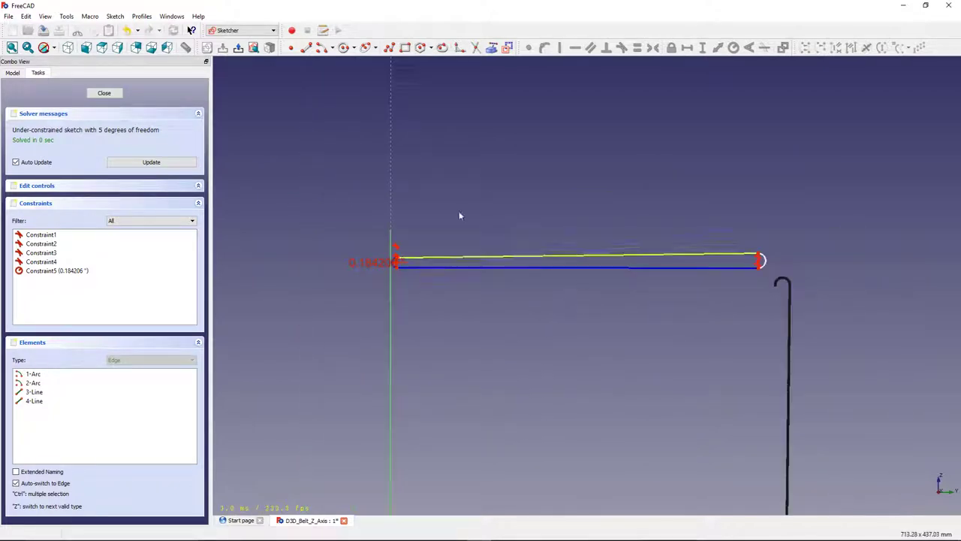
click(104, 92)
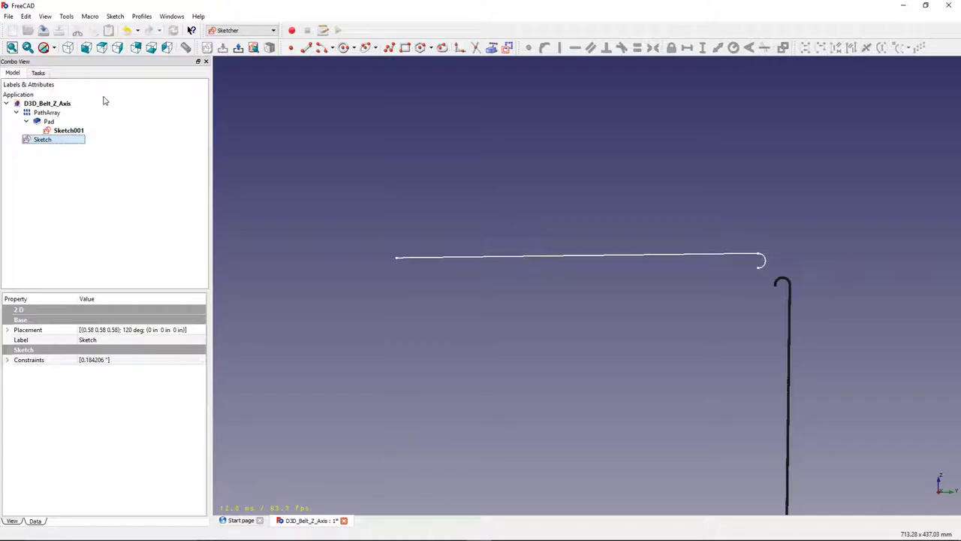
Review the properties of the Pad and PathArray and examine the tooth spacing along the belt's straight section
click(59, 131)
click(51, 122)
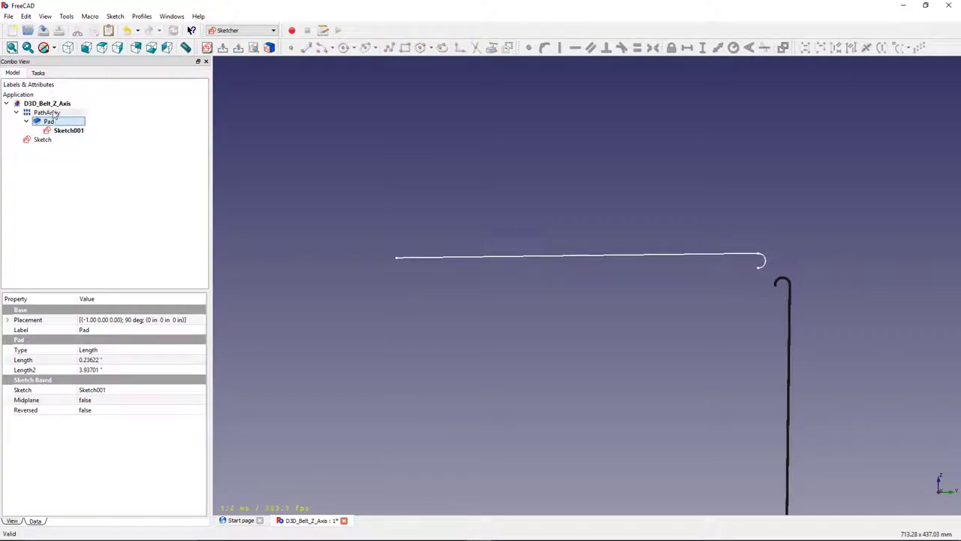
click(55, 112)
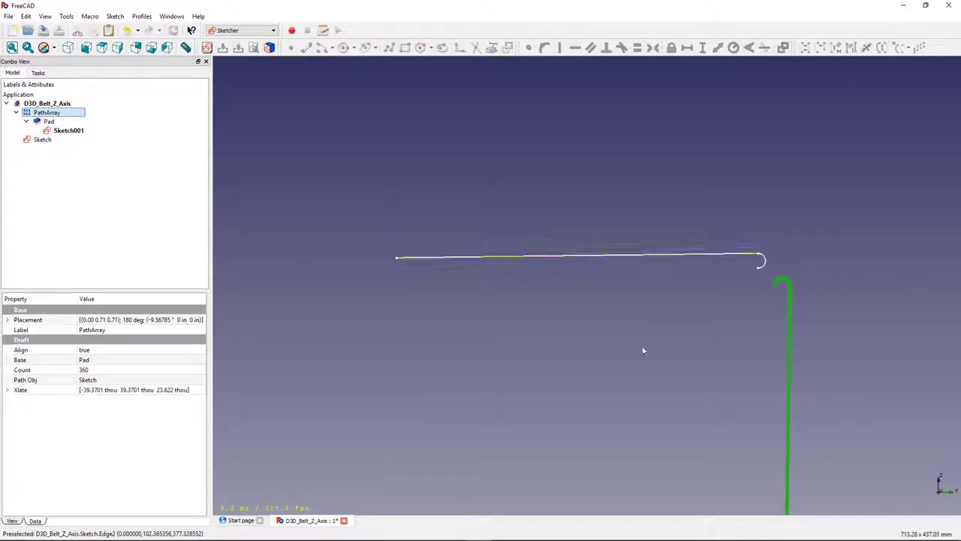
mouse_move(644, 354)
middle_down()
mouse_move(585, 321)
mouse_move(691, 353)
middle_up()
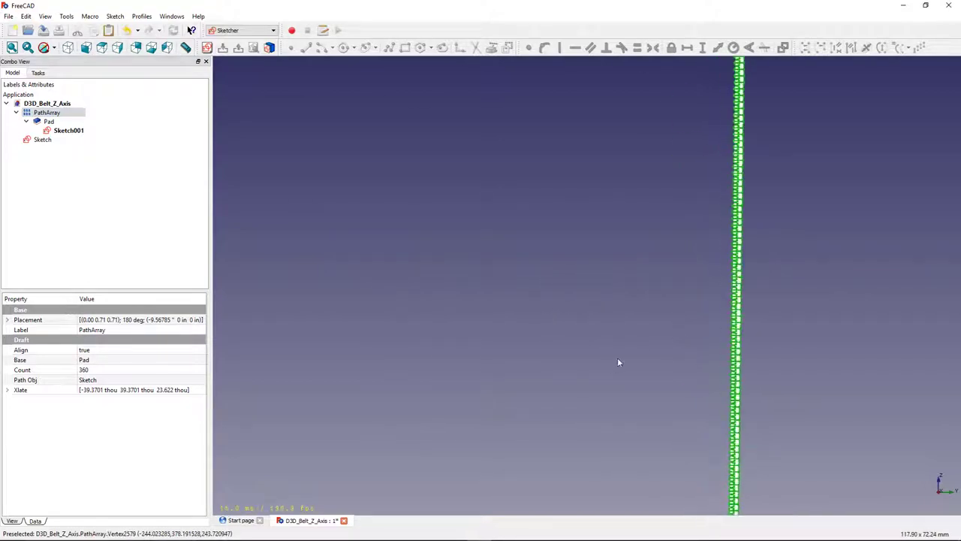
scroll(726, 323, up, 3)
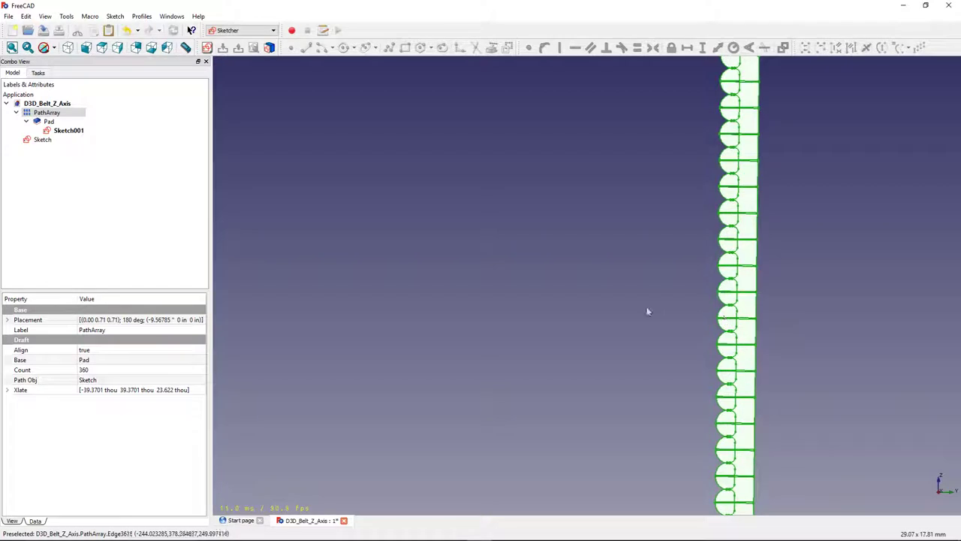
click(698, 344)
scroll(693, 341, up, 4)
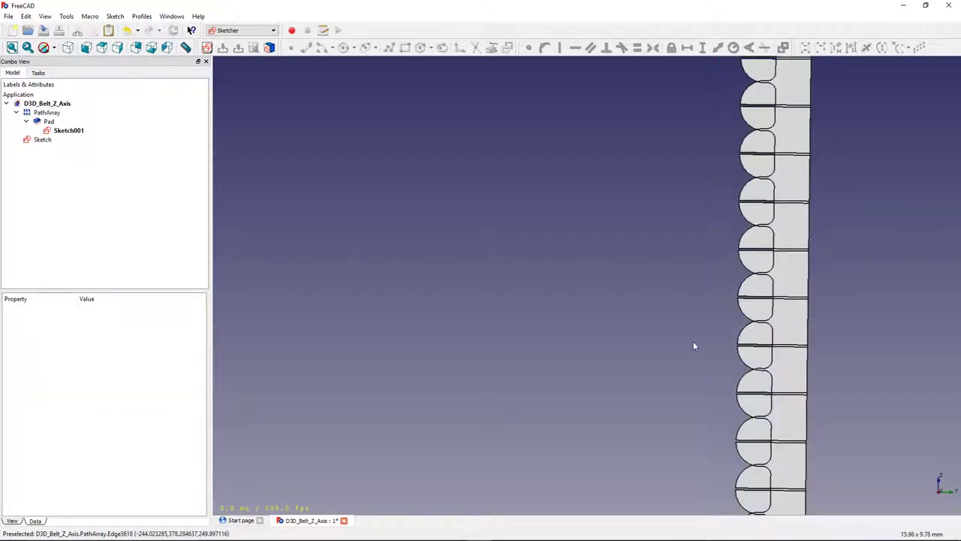
click(796, 321)
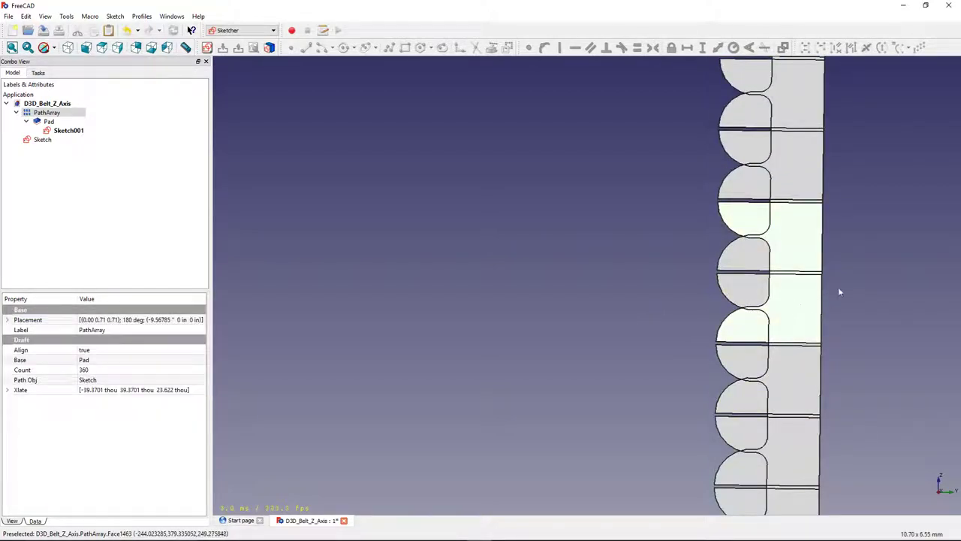
click(847, 279)
click(802, 300)
click(630, 300)
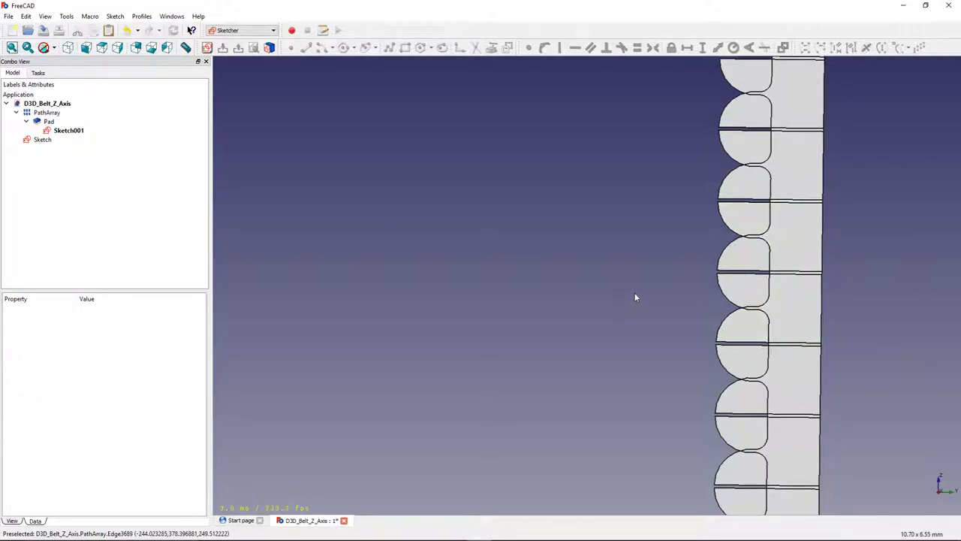
Set the PathArray's count to 180
click(42, 142)
click(47, 113)
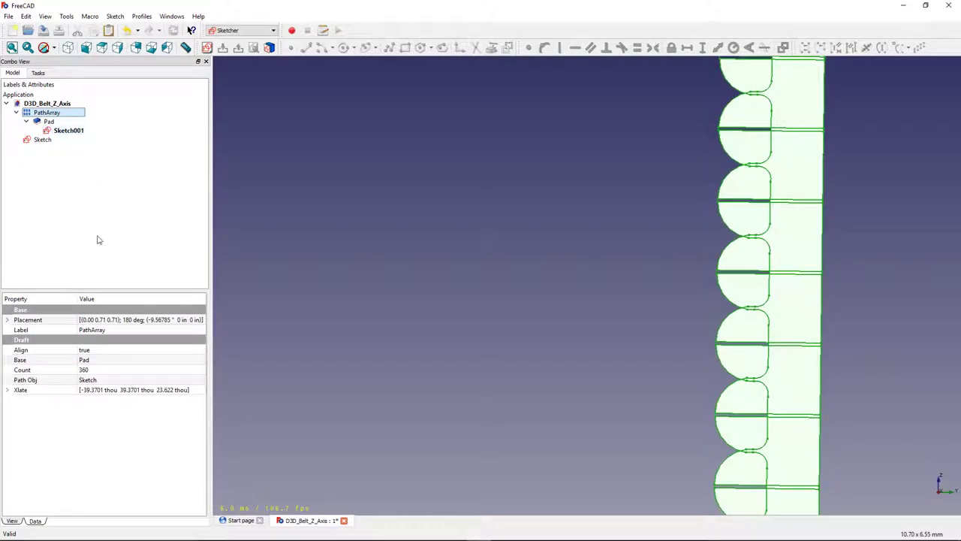
click(93, 369)
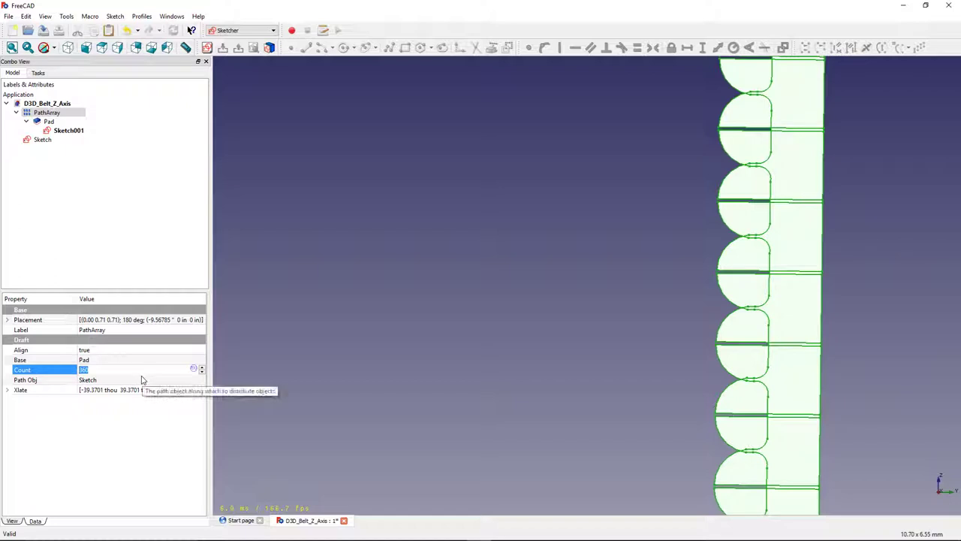
text(180)
click(111, 352)
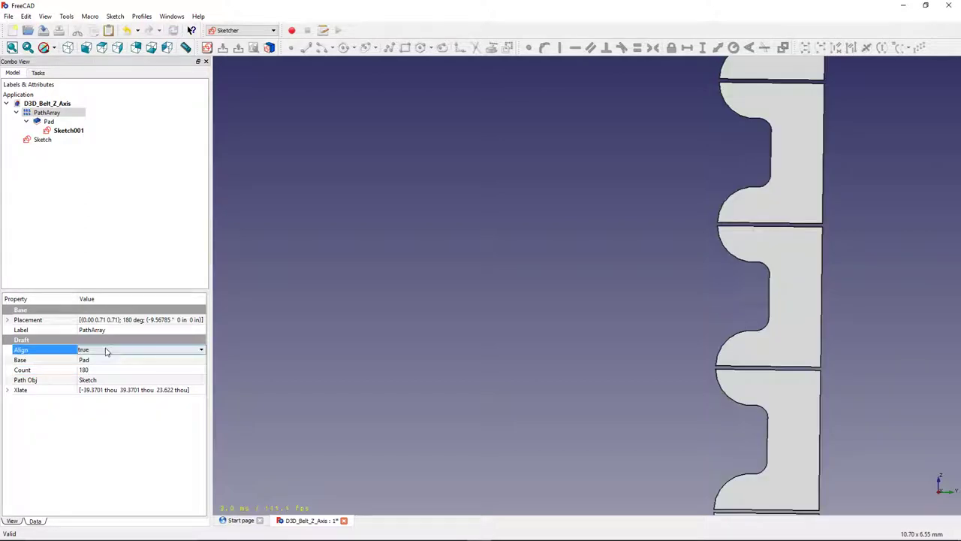
Review the PathArray's Align and Xlate properties and examine the tooth spacing around the belt's curved end
click(106, 350)
click(106, 351)
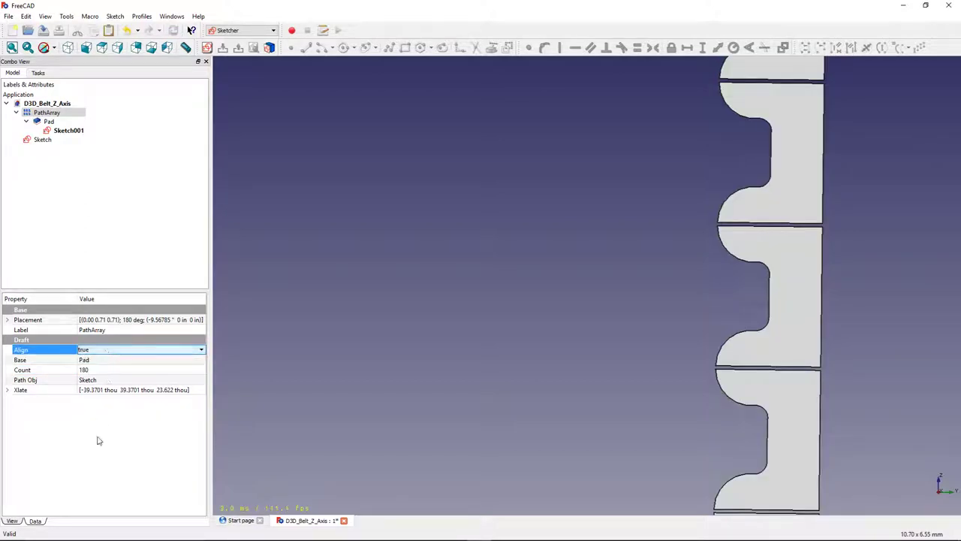
click(8, 391)
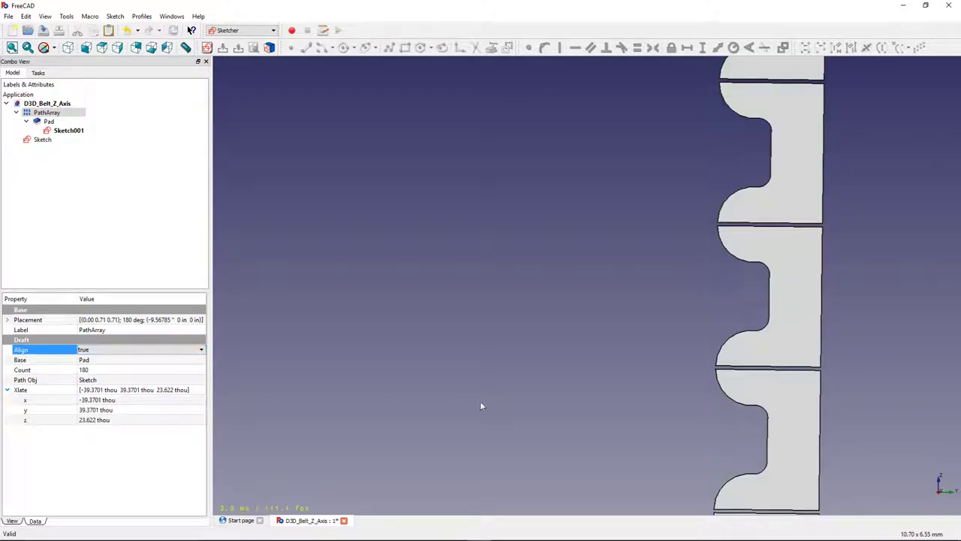
scroll(514, 391, down, 12)
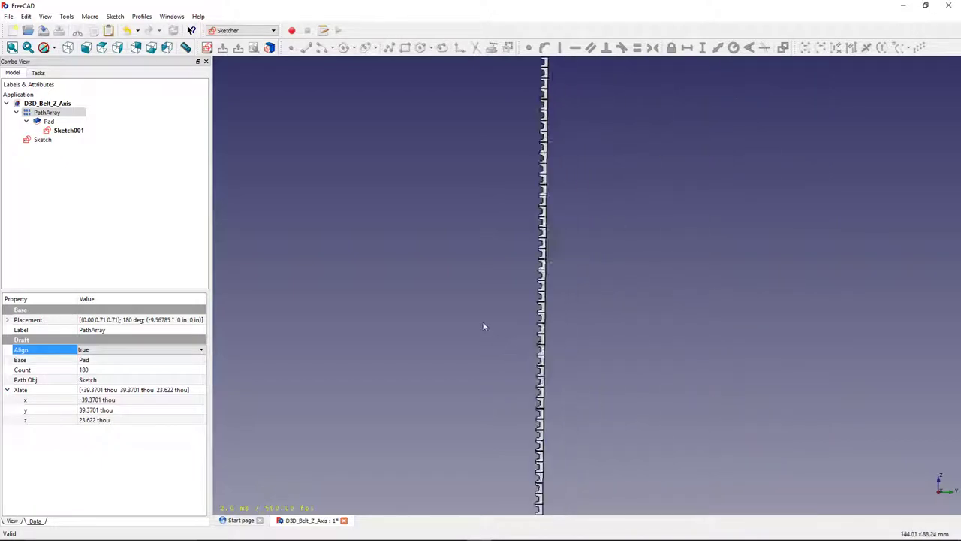
scroll(500, 399, down, 5)
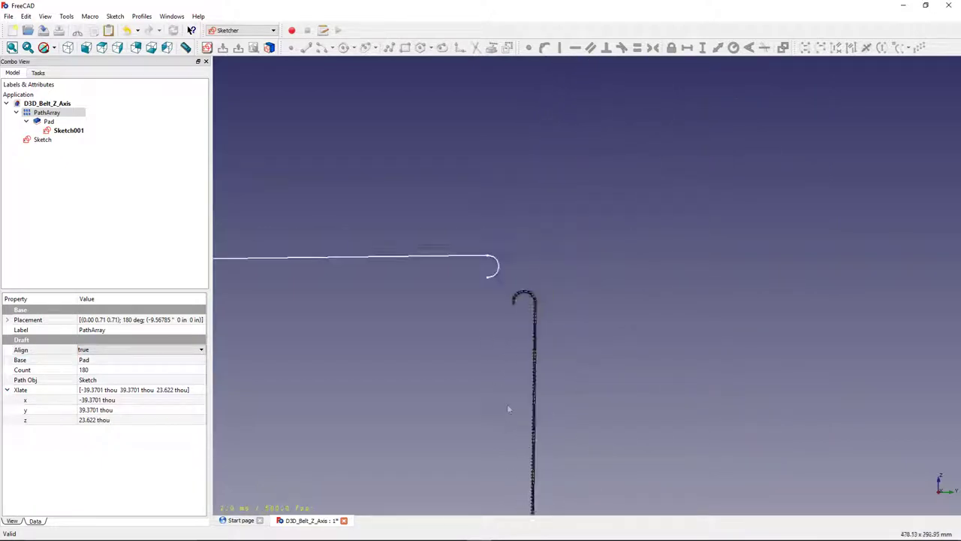
scroll(509, 408, up, 5)
scroll(506, 293, up, 5)
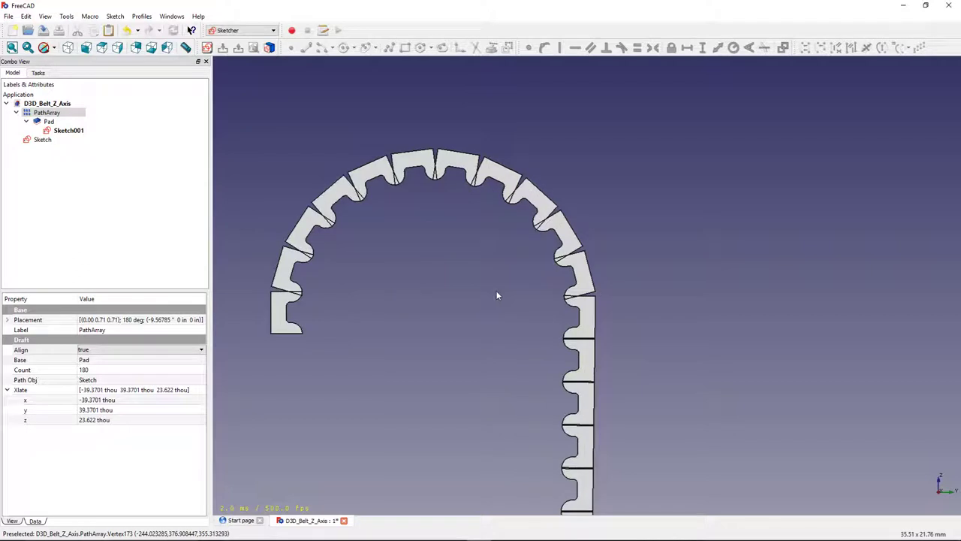
scroll(434, 373, down, 5)
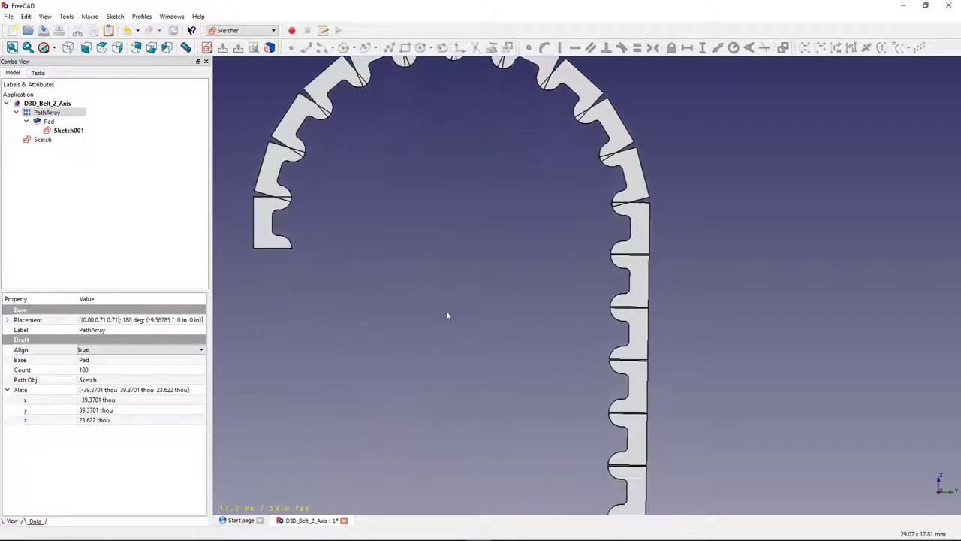
mouse_move(397, 435)
middle_down()
mouse_move(474, 185)
mouse_move(485, 395)
mouse_move(502, 258)
mouse_move(483, 408)
middle_up()
scroll(463, 407, down, 6)
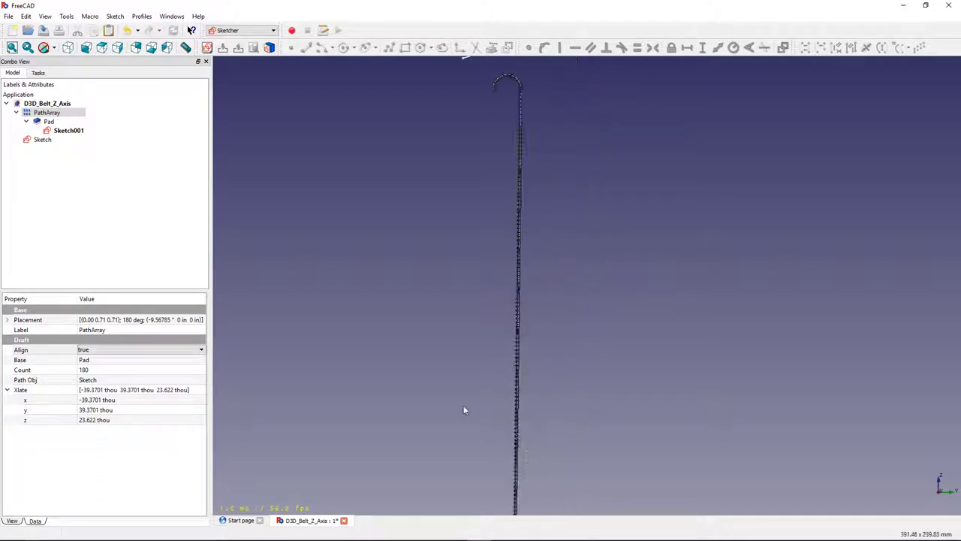
Deselect the PathArray and compare the whole belt's position and orientation with its path sketch
click(443, 409)
middle_drag(433, 414, 468, 255)
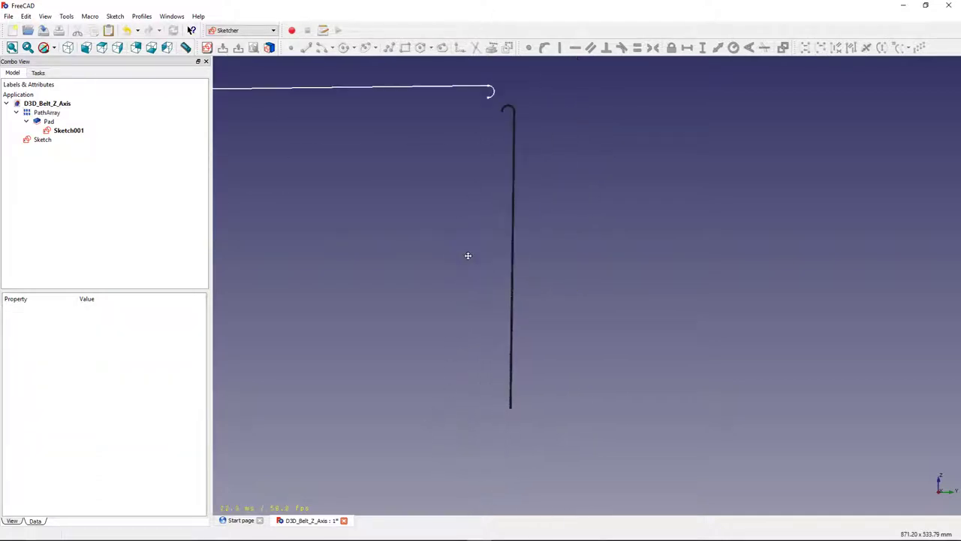
middle_drag(513, 331, 412, 338)
scroll(386, 297, down, 5)
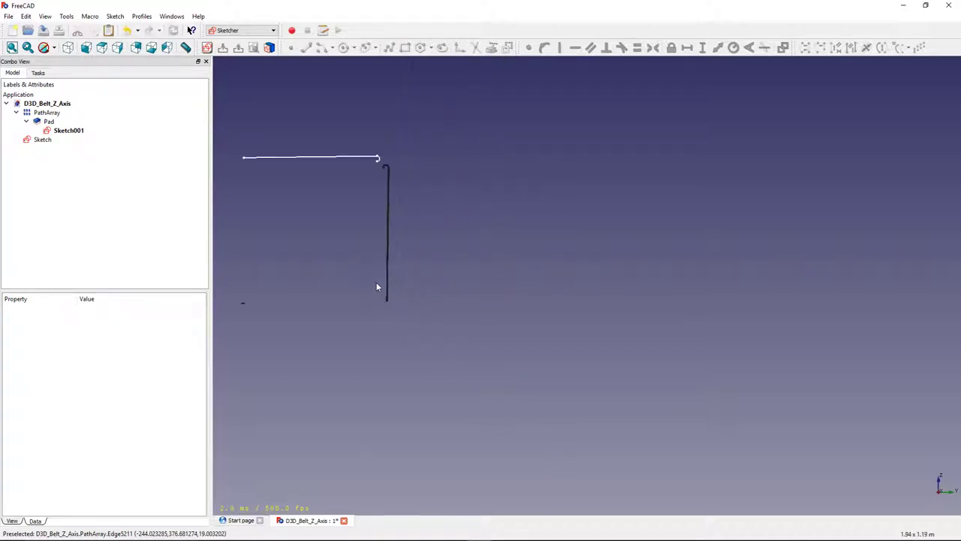
middle_drag(471, 251, 593, 264)
scroll(440, 293, up, 2)
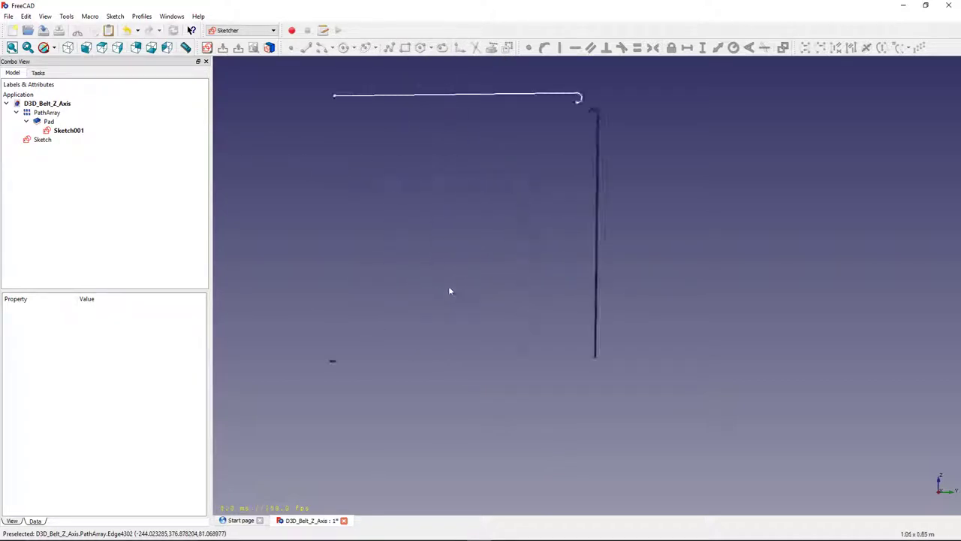
middle_drag(488, 228, 526, 298)
scroll(535, 301, up, 2)
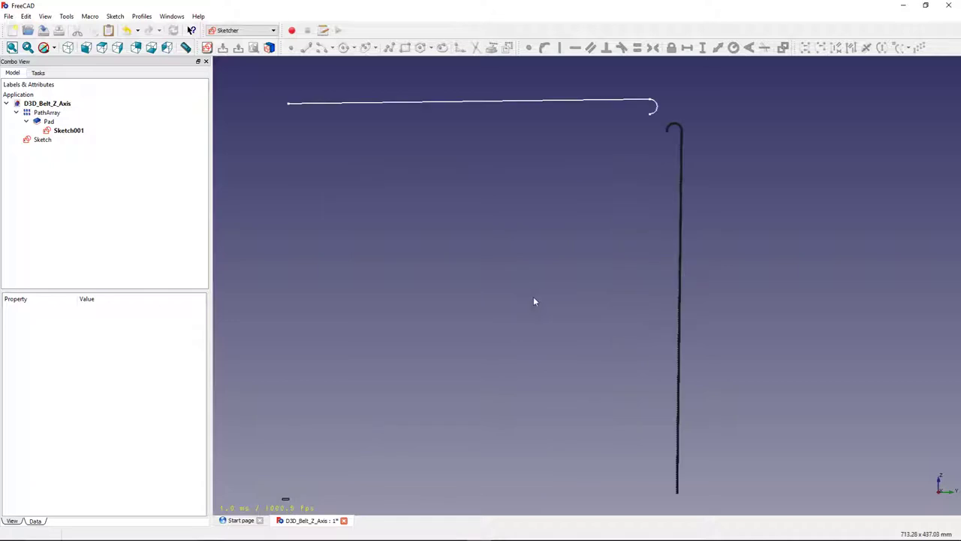
scroll(533, 301, down, 2)
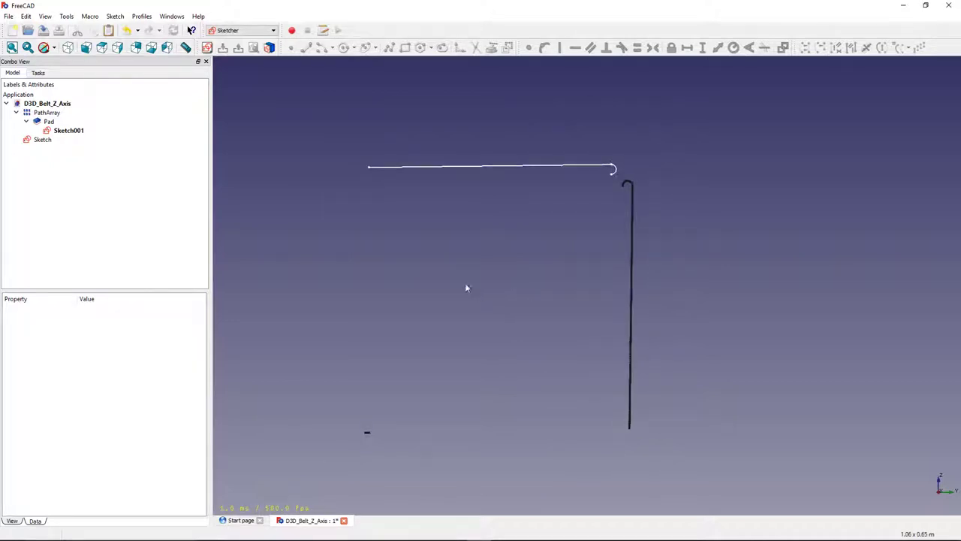
Save the document under the new name D3D_Belt_X_Axis-stop-Anim01 in the D3D folder
click(8, 16)
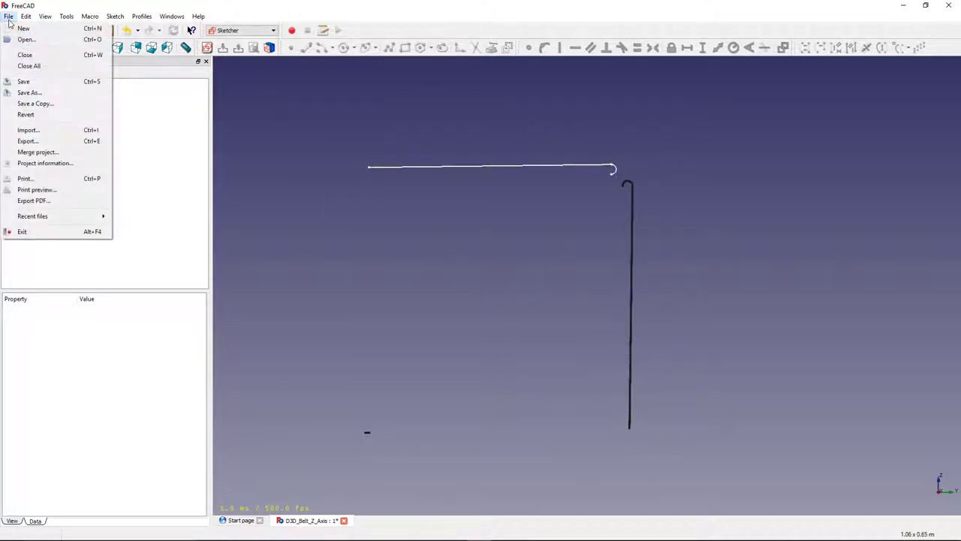
click(48, 94)
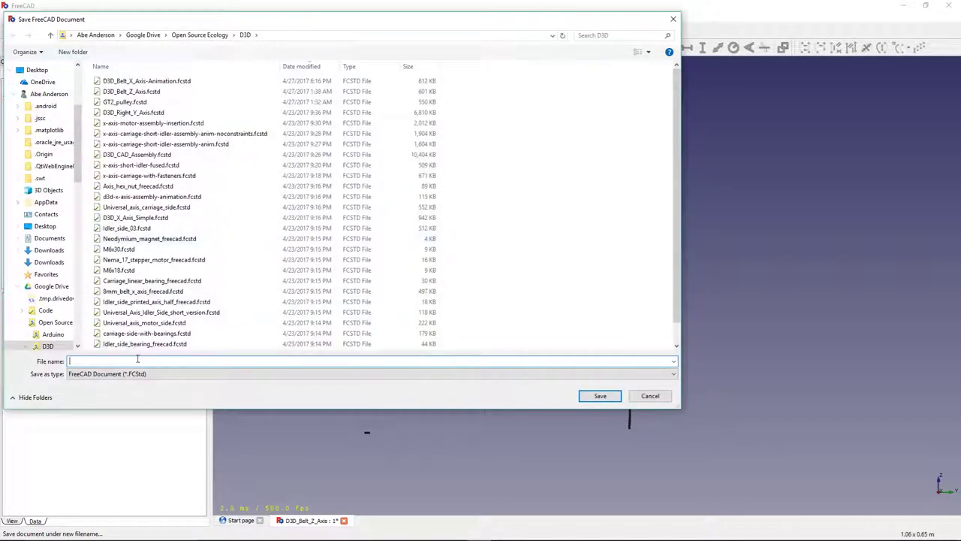
click(171, 85)
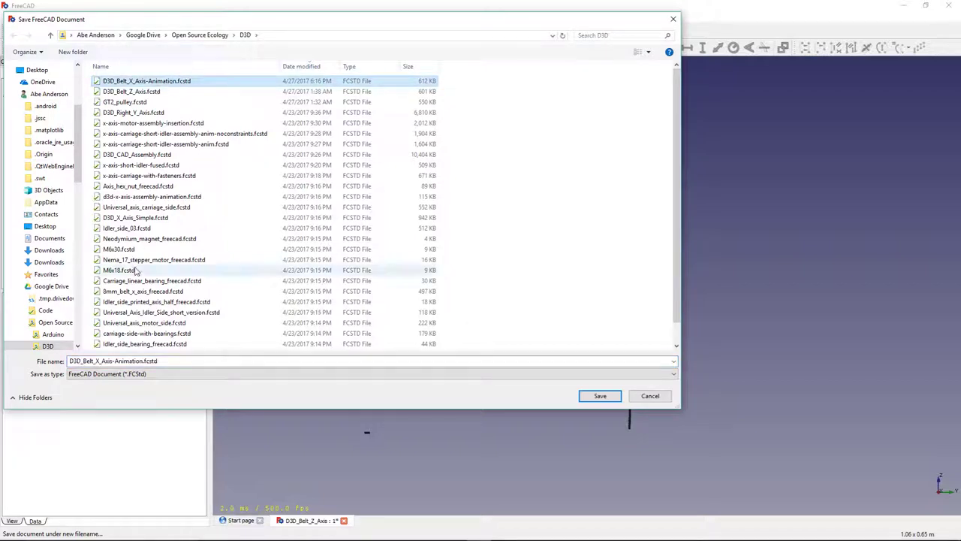
double_click(117, 362)
click(116, 362)
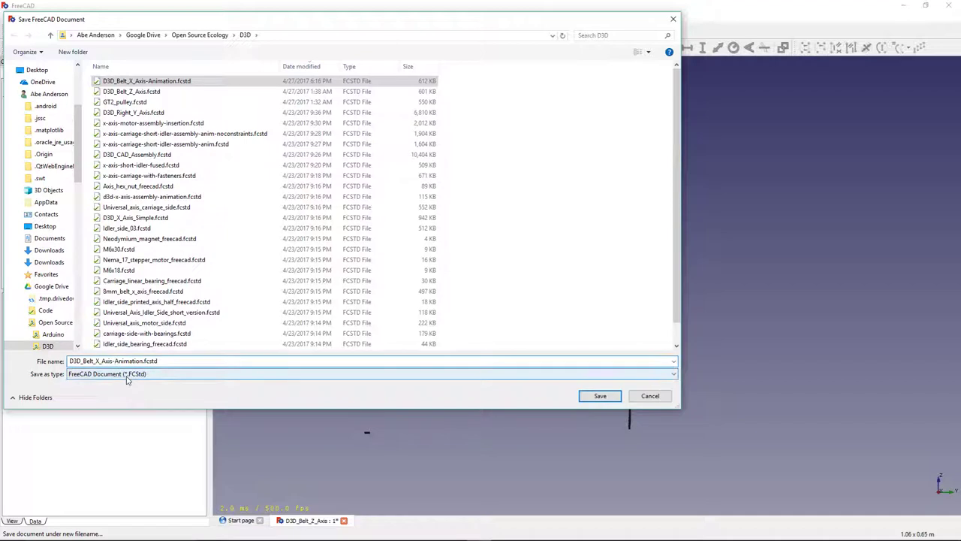
click(115, 361)
text(stop)
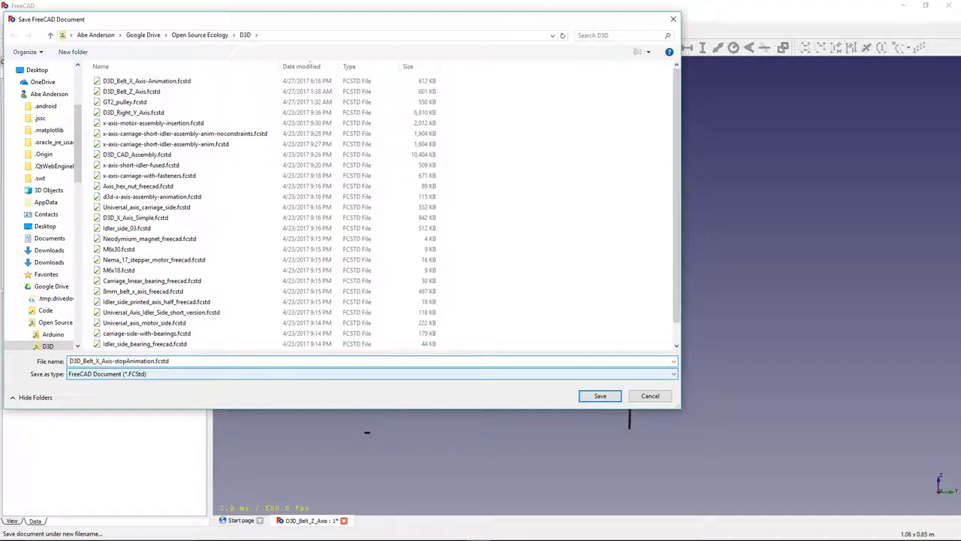
text(-)
click(152, 361)
key(BackSpace)
key(BackSpace)
key(BackSpace)
click(601, 396)
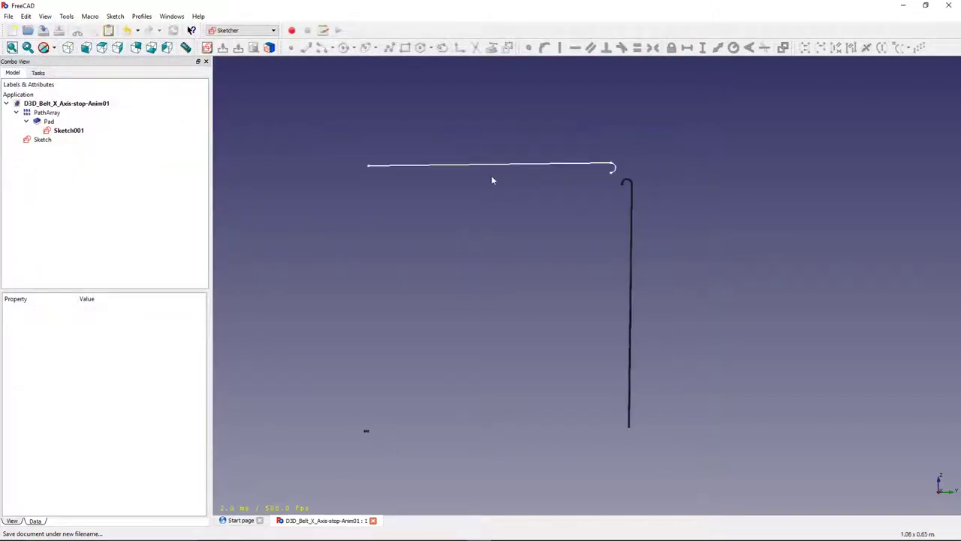
double_click(628, 9)
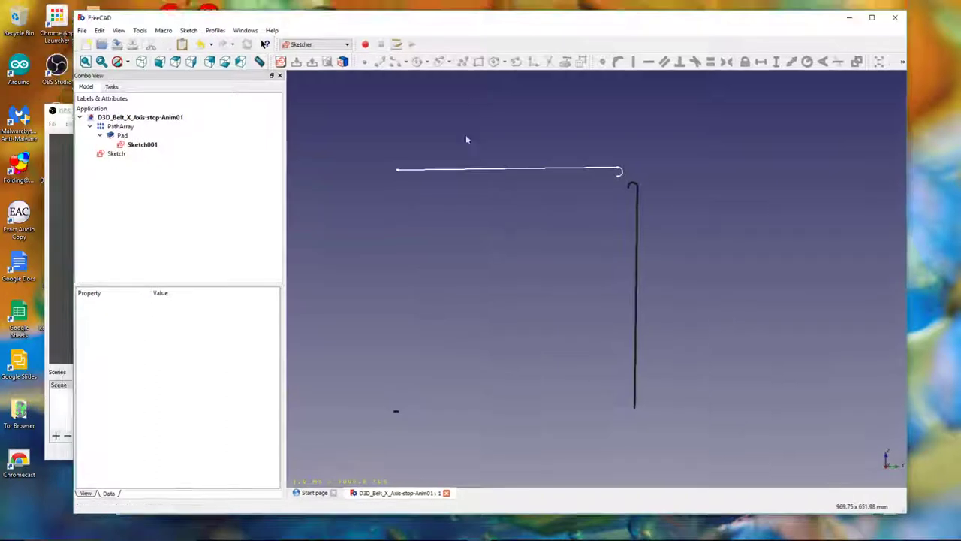
click(65, 111)
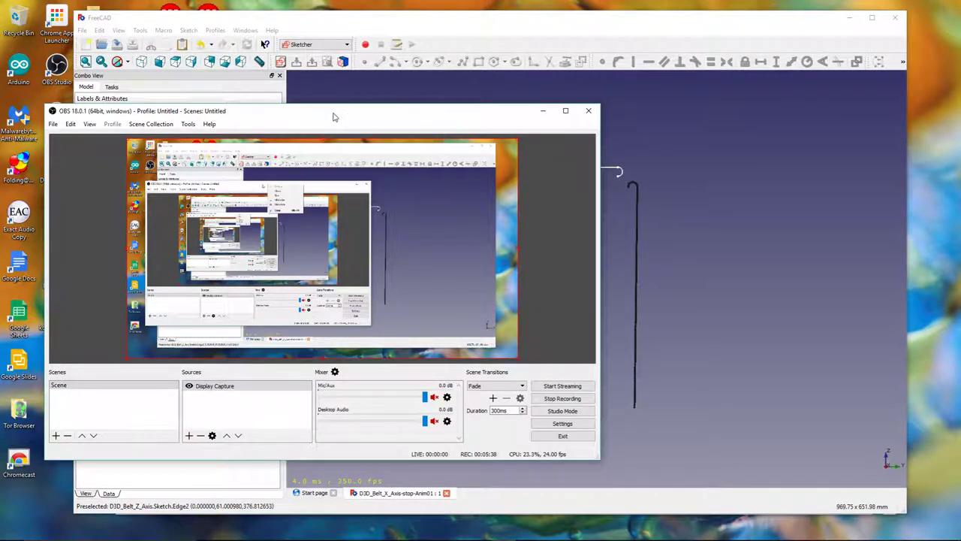